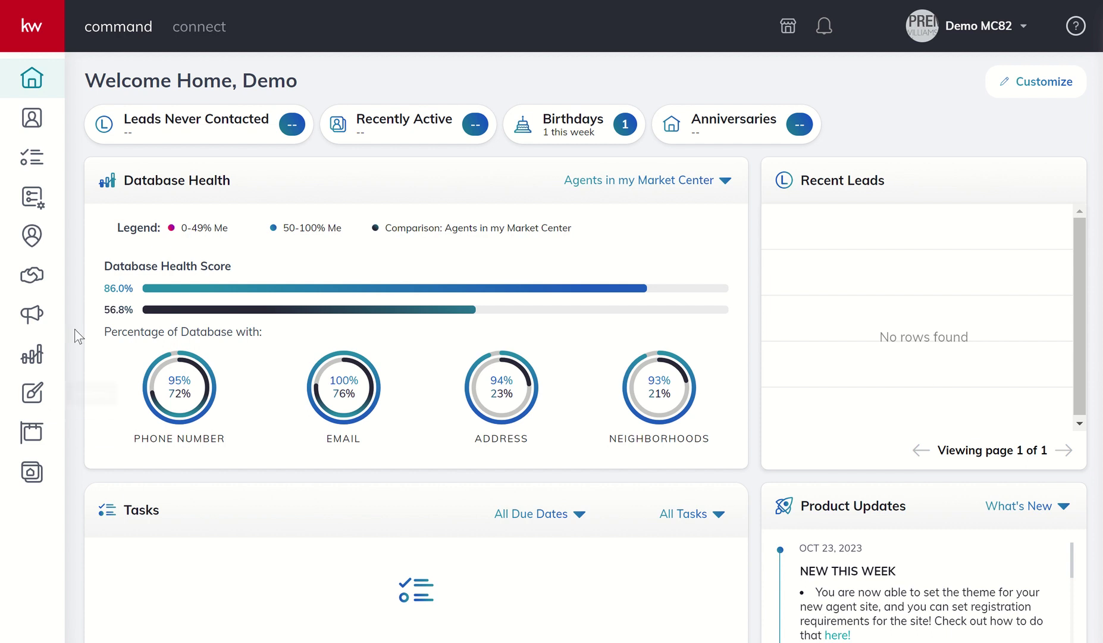
Step: Open the Cultivate-stage listing's details from the Opportunities pipeline
click(34, 284)
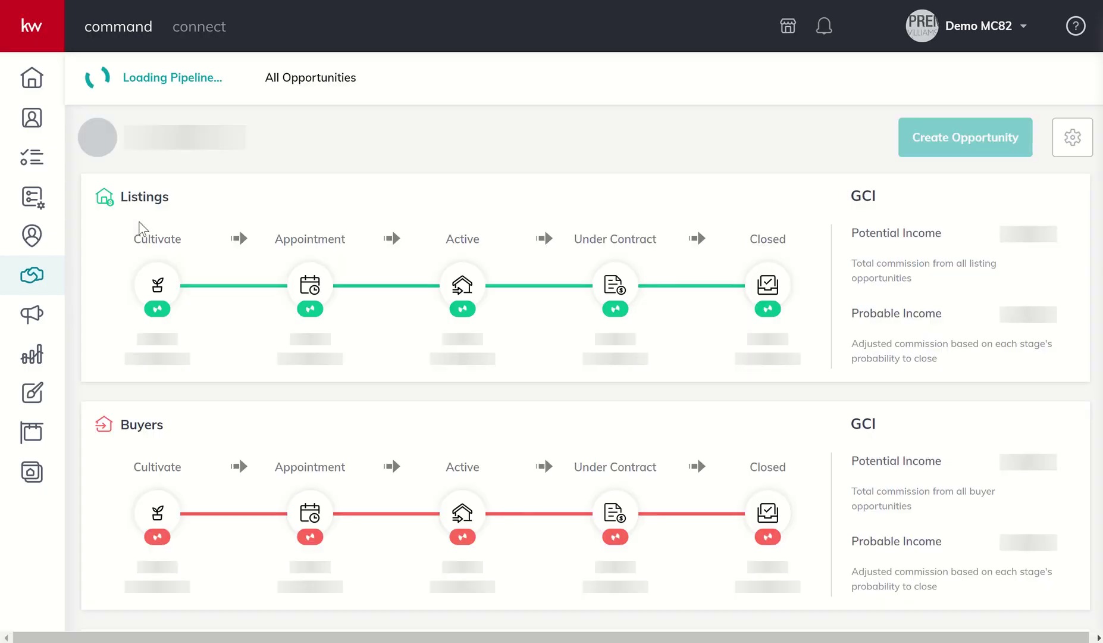
click(158, 280)
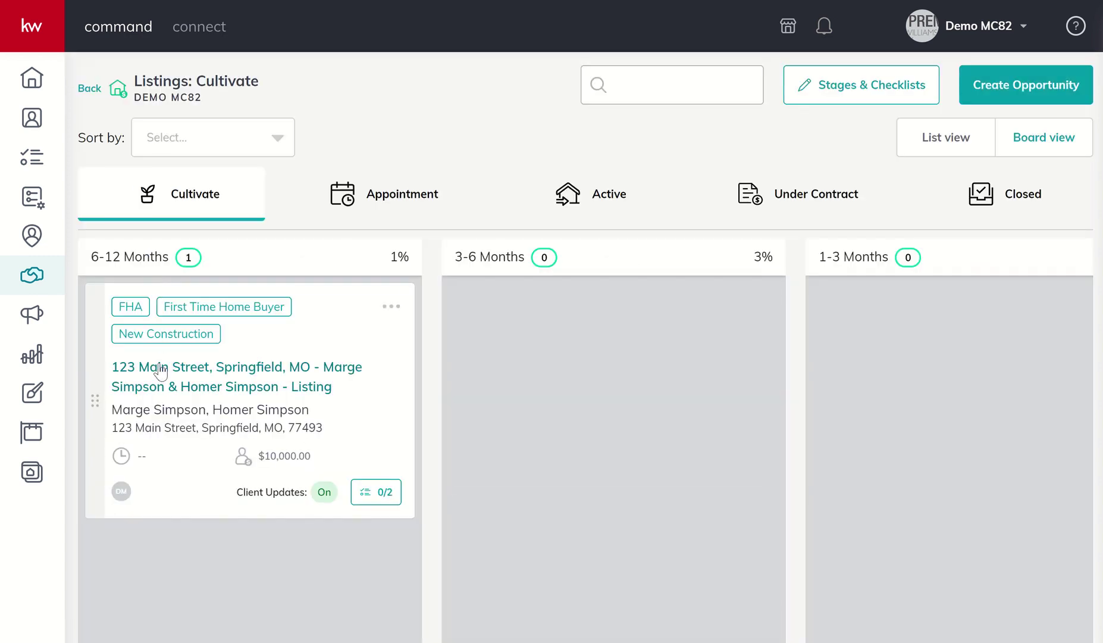
click(160, 372)
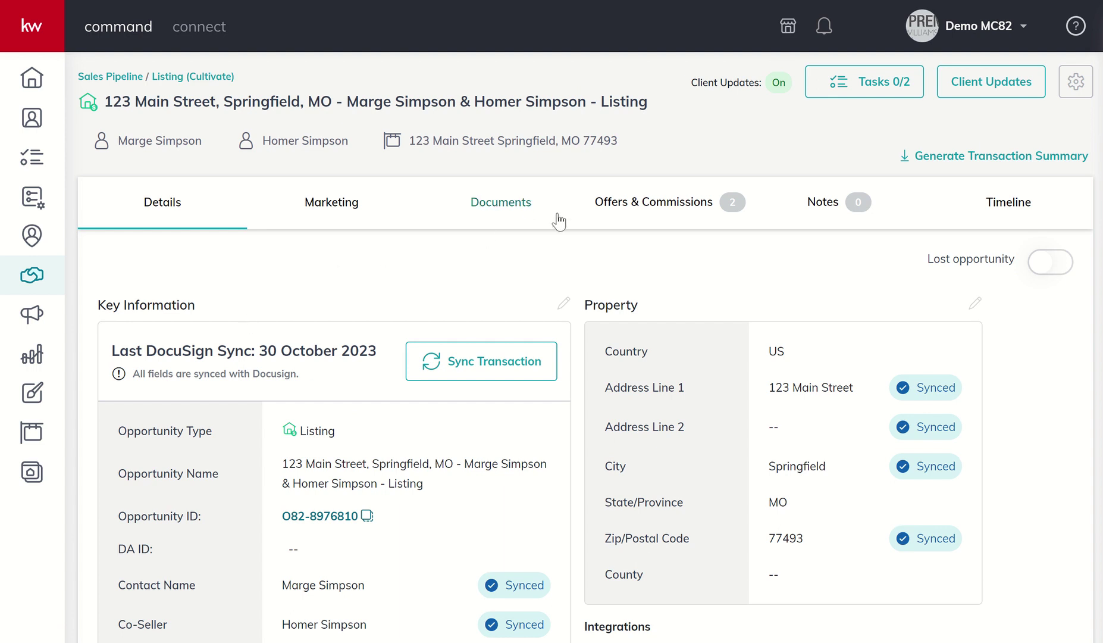
Step: Show the listing's Offers & Commissions, with the $475,000.00 and $450,000.00 offers both Reviewing
click(627, 214)
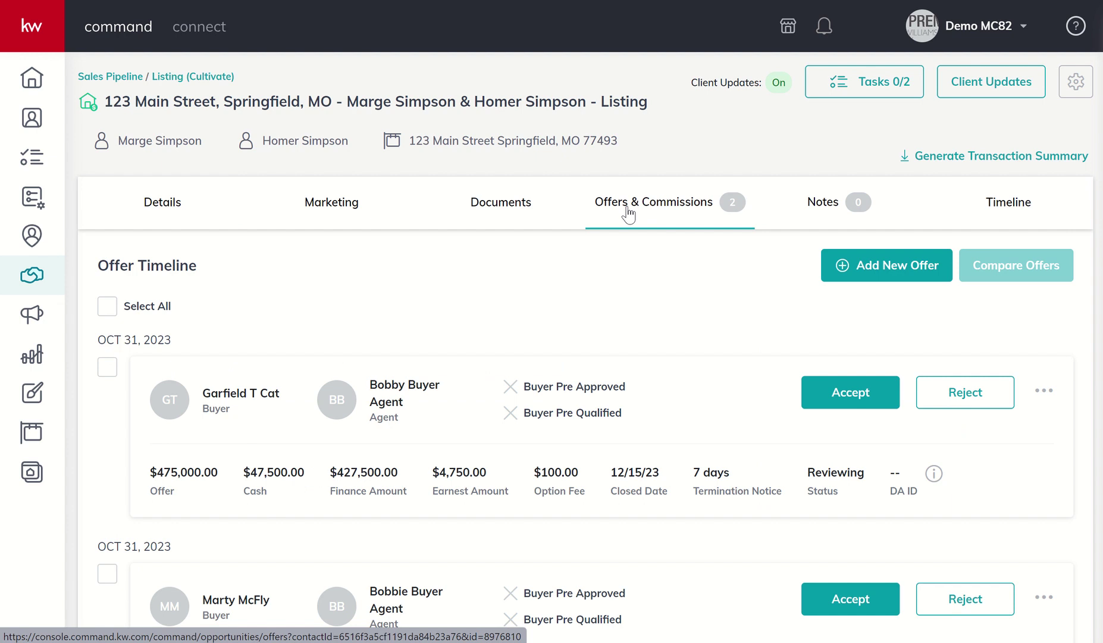
scroll(471, 317, down, 3)
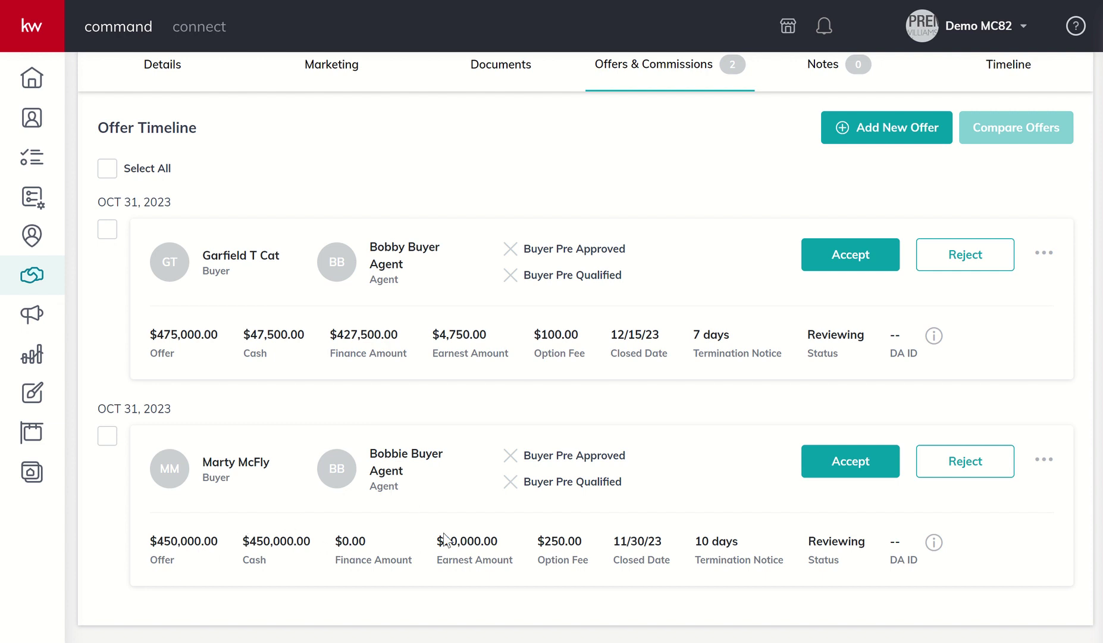
Step: Accept the $450,000.00 cash offer and review the updated offer timeline
click(838, 469)
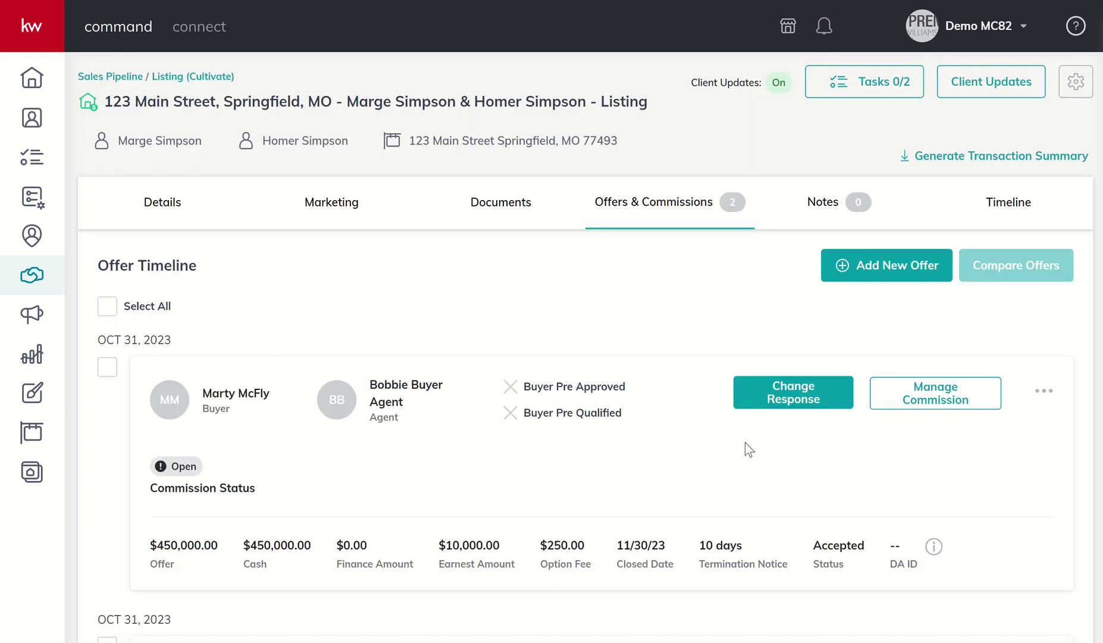
scroll(517, 457, down, 3)
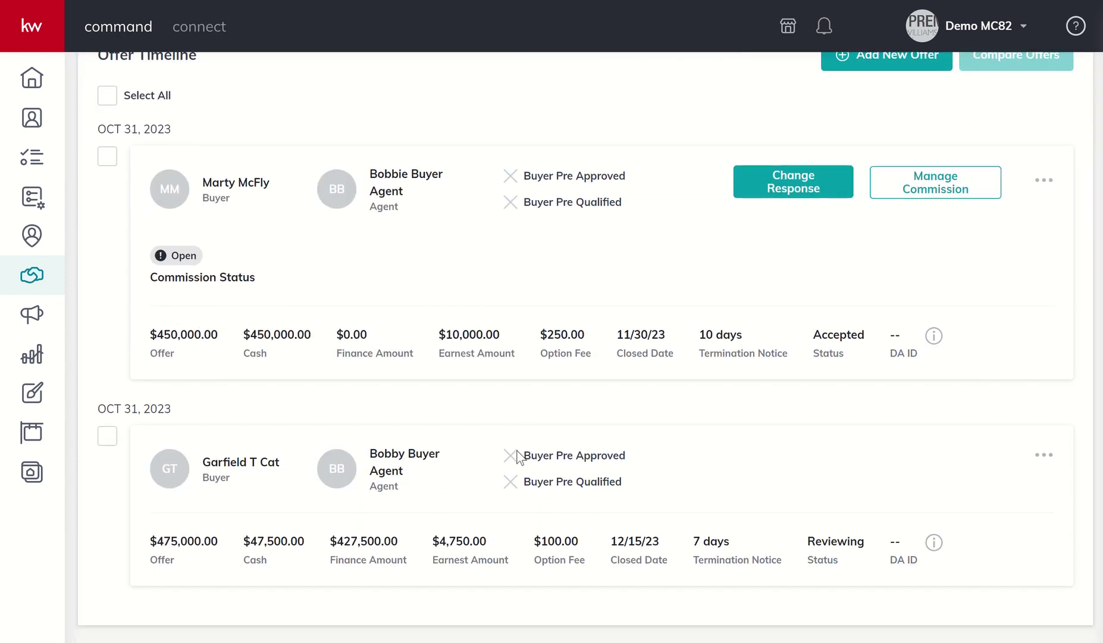
scroll(517, 457, up, 1)
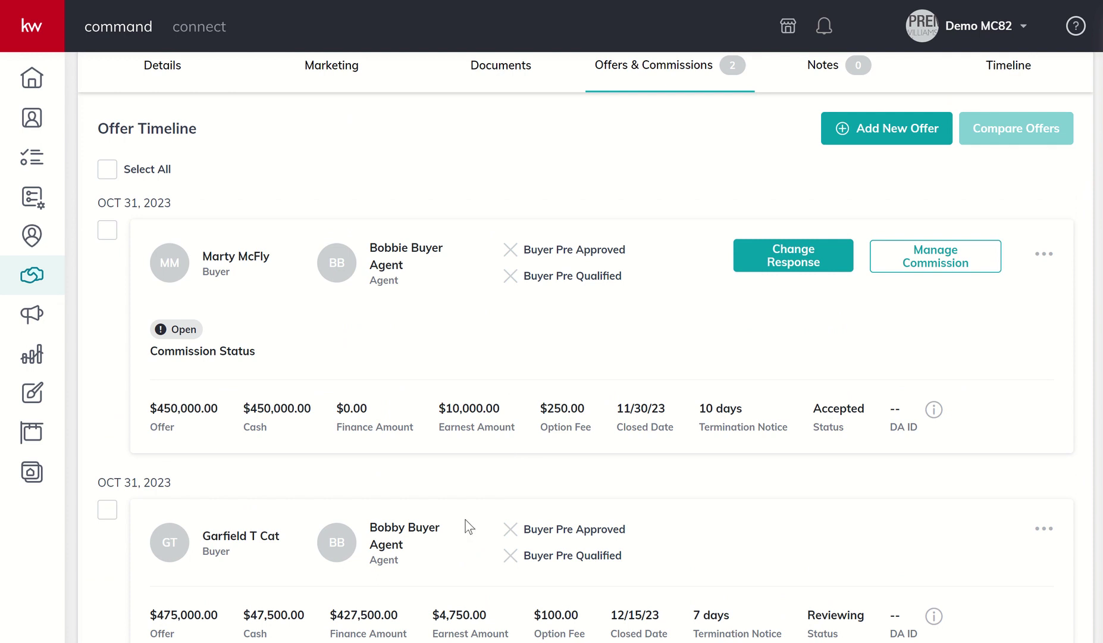
scroll(465, 530, down, 1)
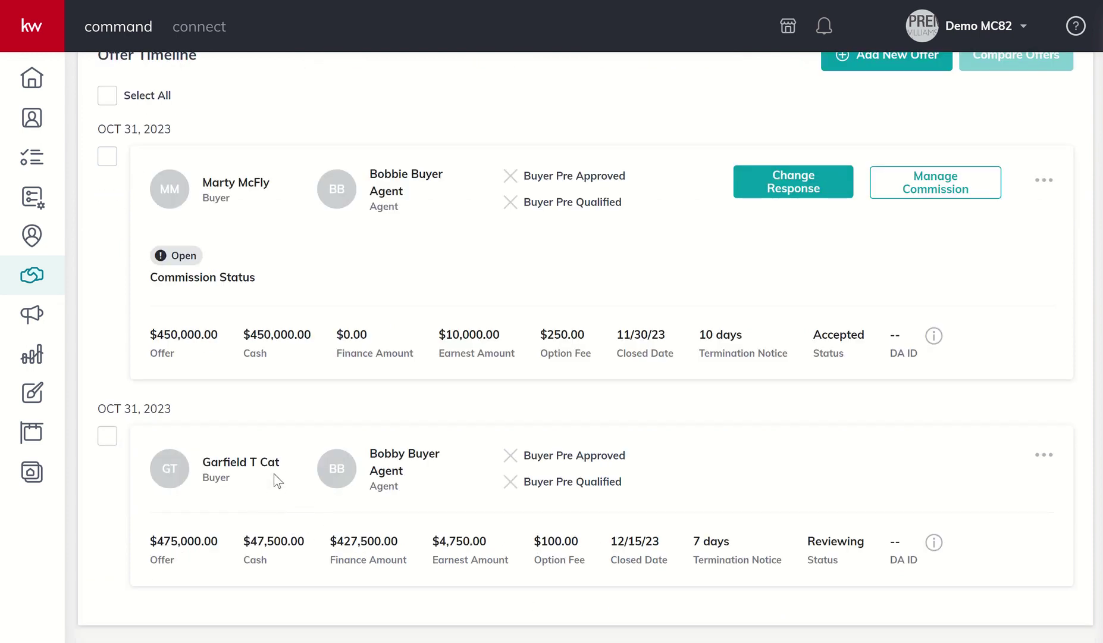
scroll(648, 247, up, 2)
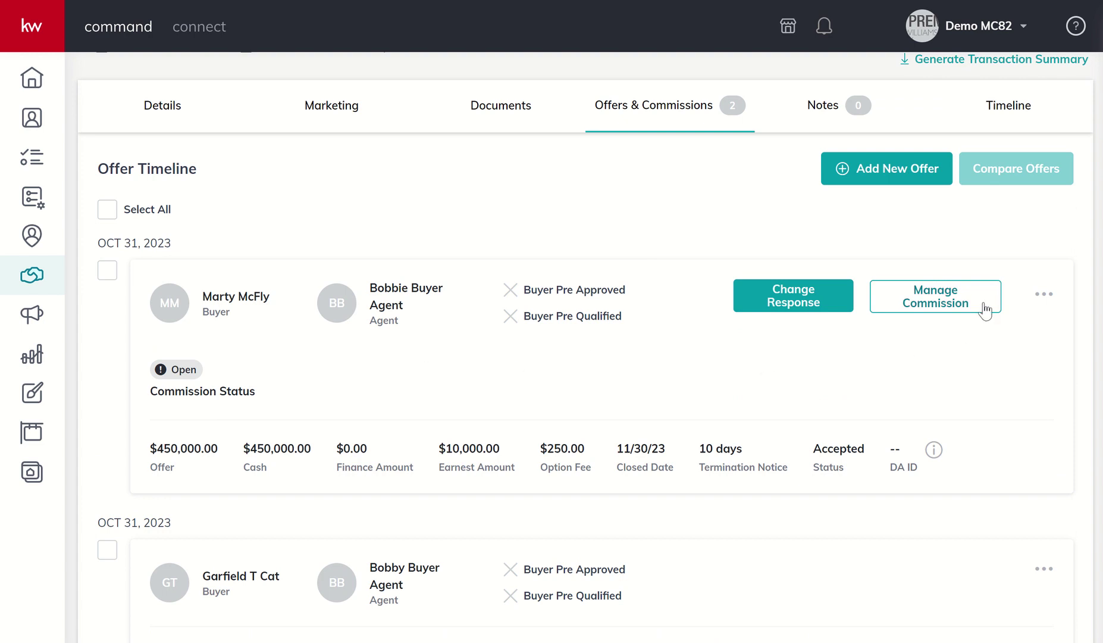
Step: Open Manage Commission for the $450,000.00 offer: 2.5% rate, $11,250.00 total, $7,200.00 to agents
click(937, 306)
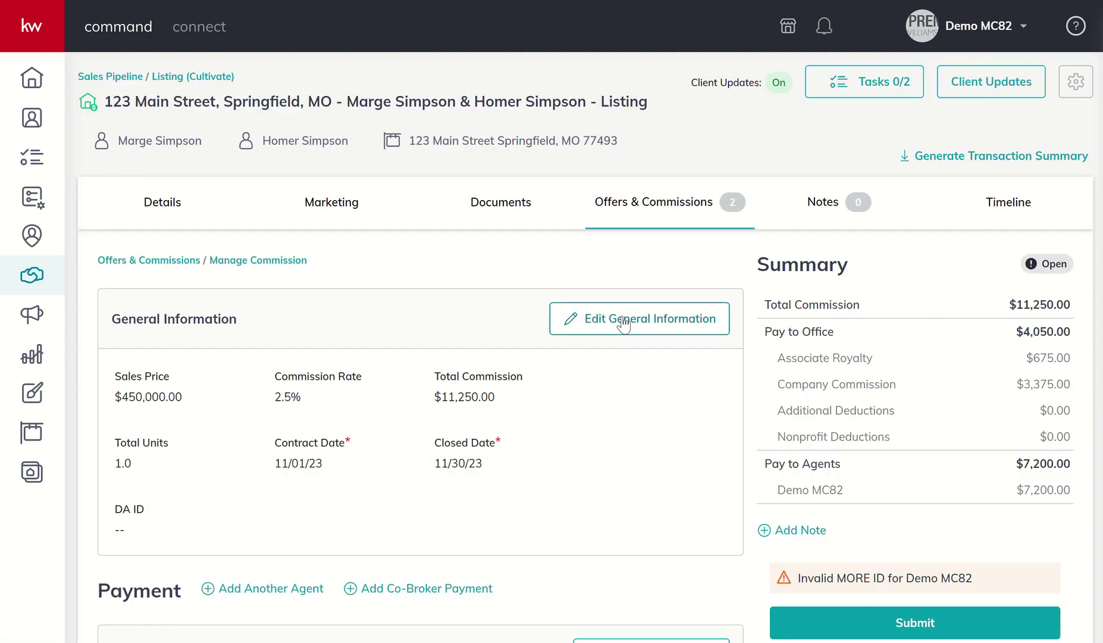
scroll(440, 354, down, 2)
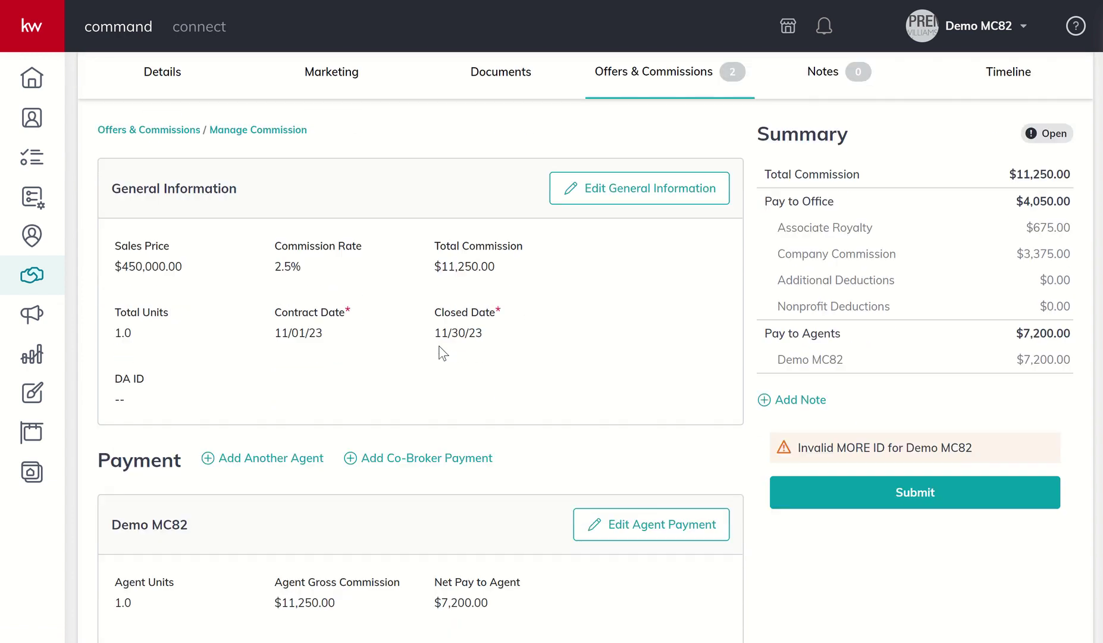
scroll(441, 354, down, 2)
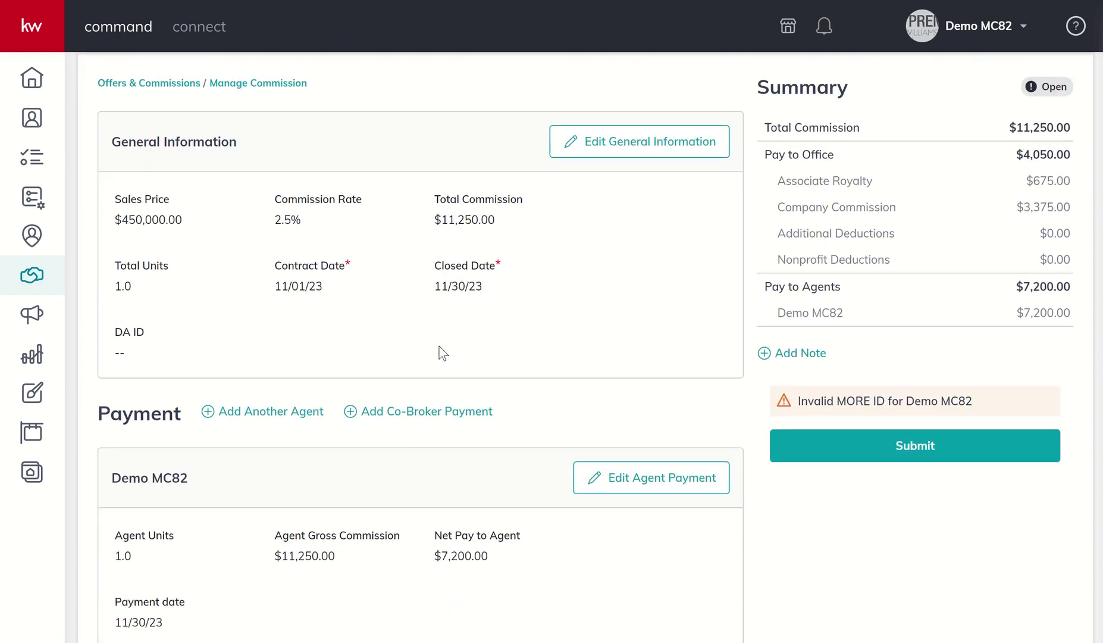
scroll(441, 353, up, 3)
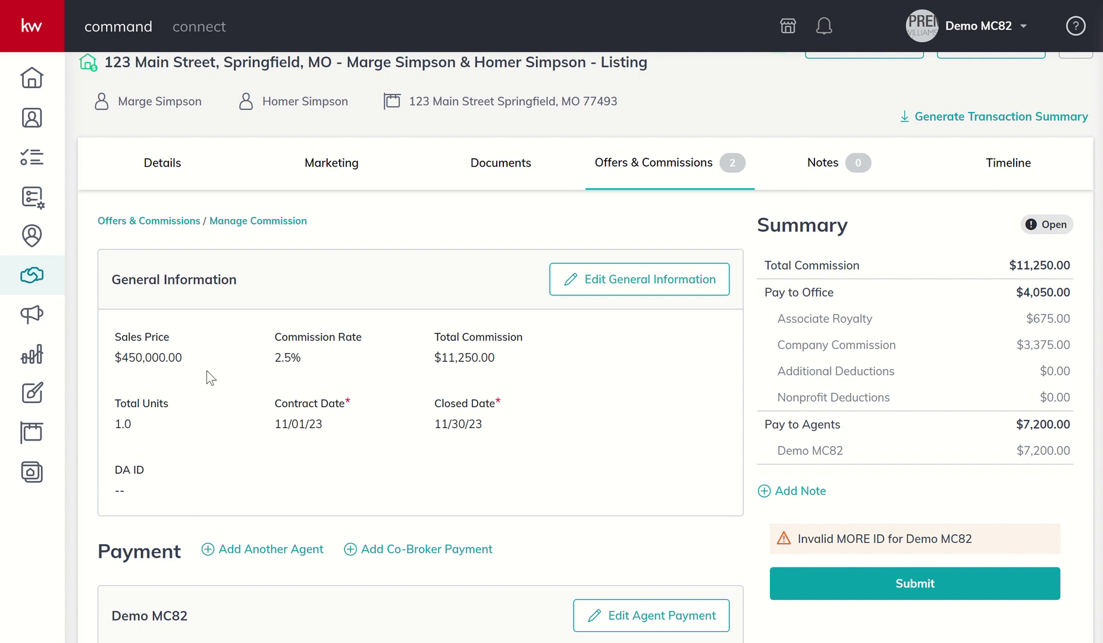
click(616, 288)
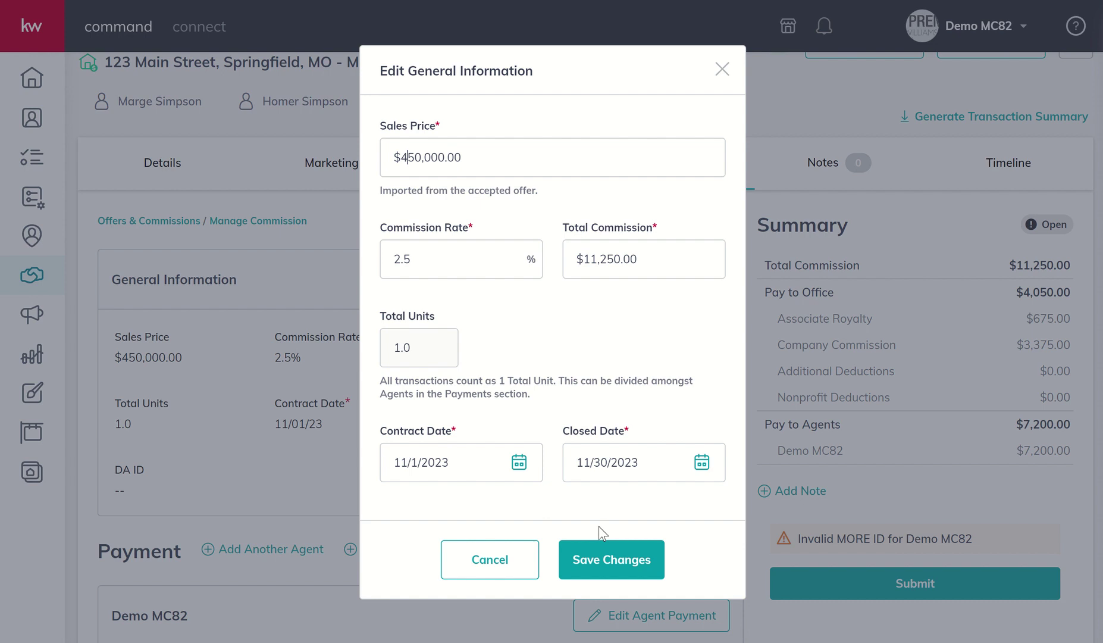
click(602, 571)
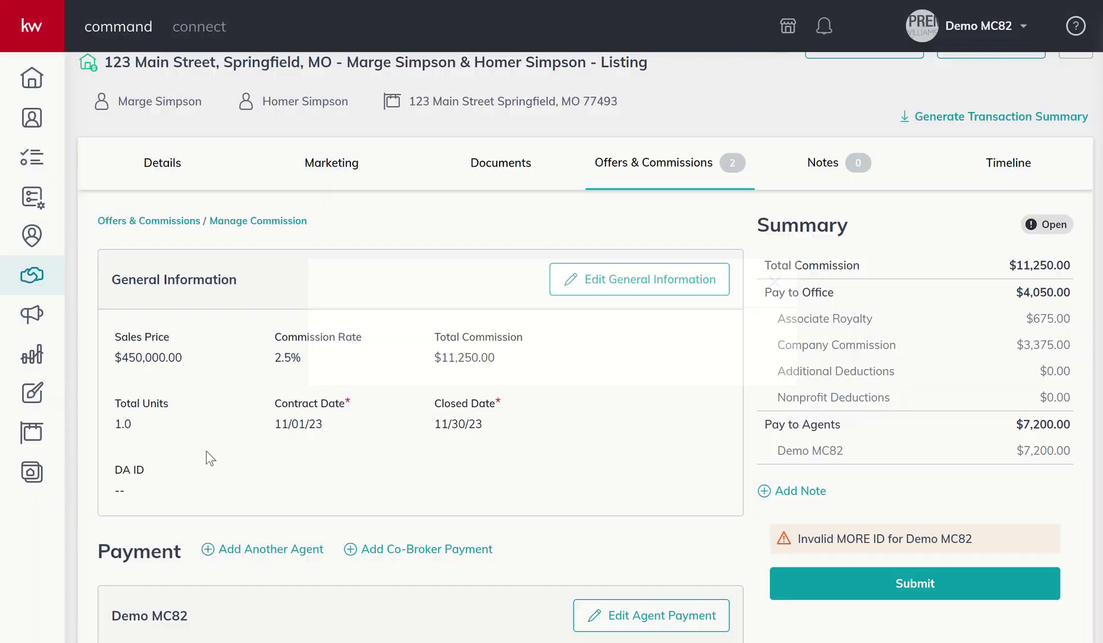
scroll(209, 459, down, 8)
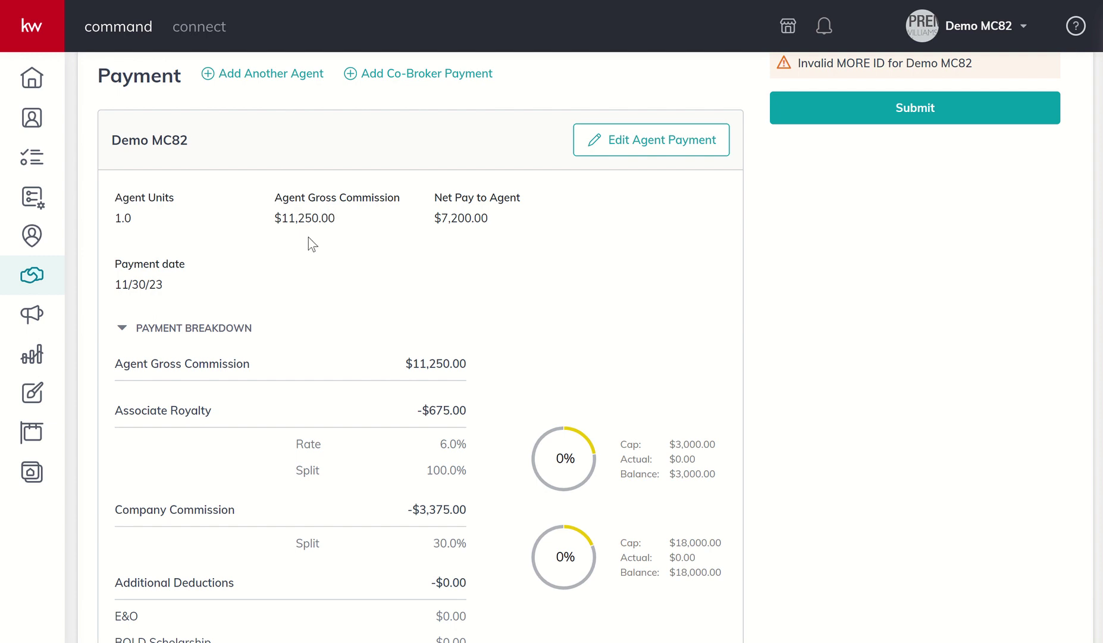
scroll(309, 237, up, 4)
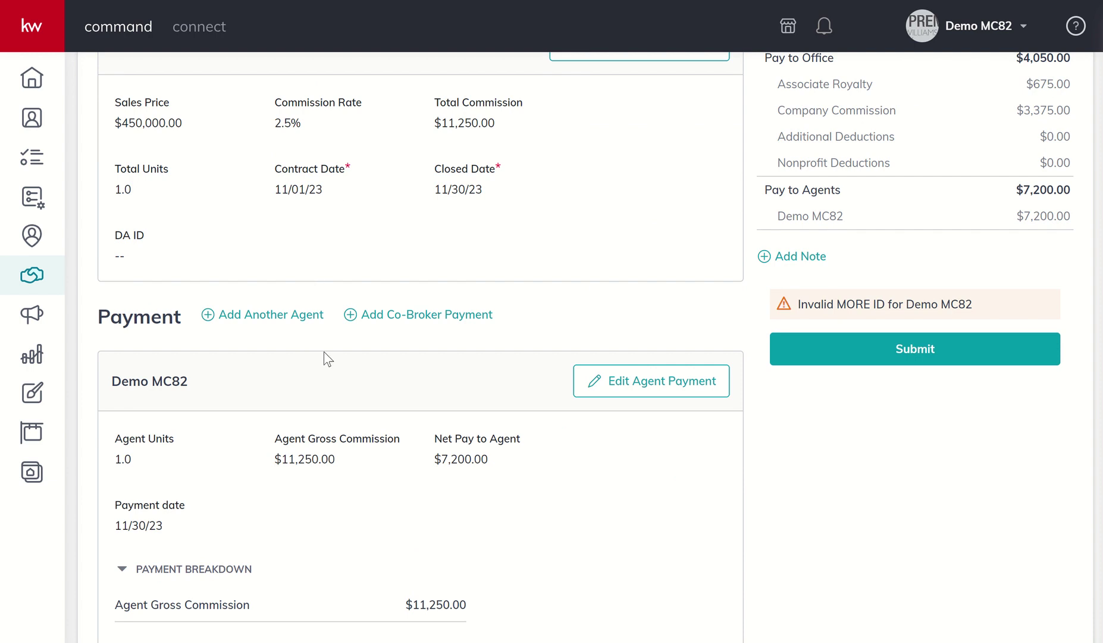
scroll(459, 404, down, 3)
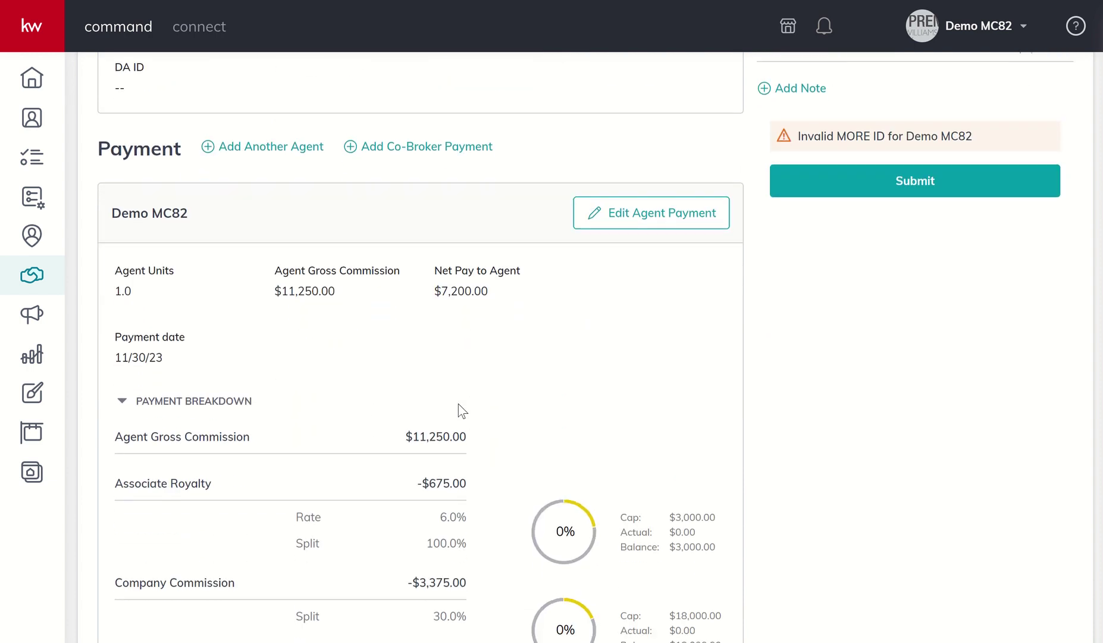
scroll(459, 408, down, 2)
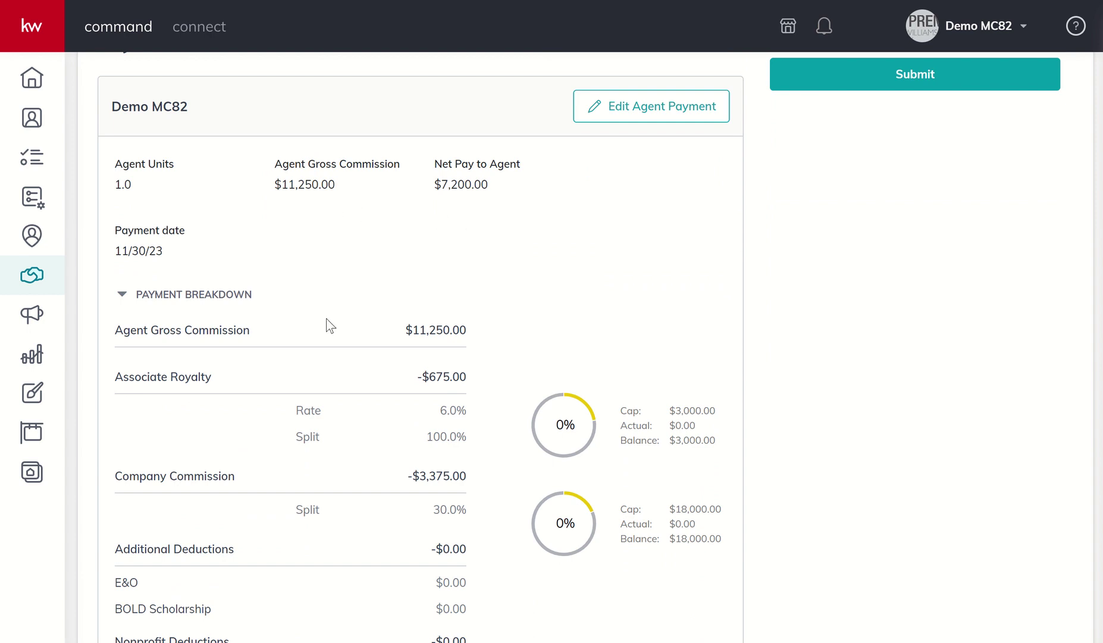
scroll(330, 326, down, 3)
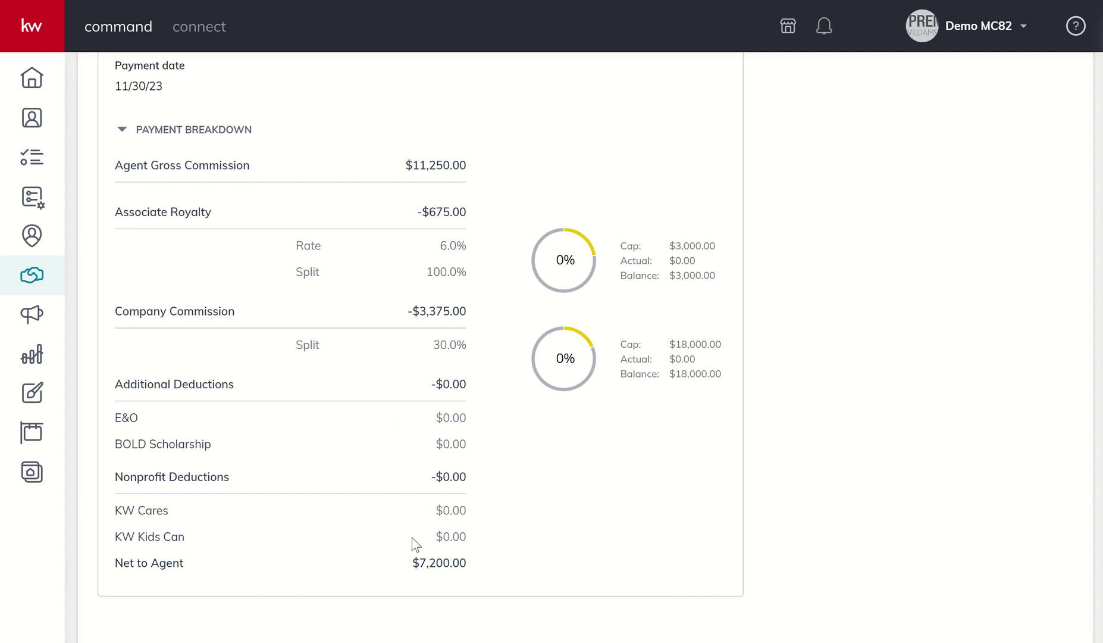
scroll(416, 543, up, 2)
scroll(416, 543, down, 2)
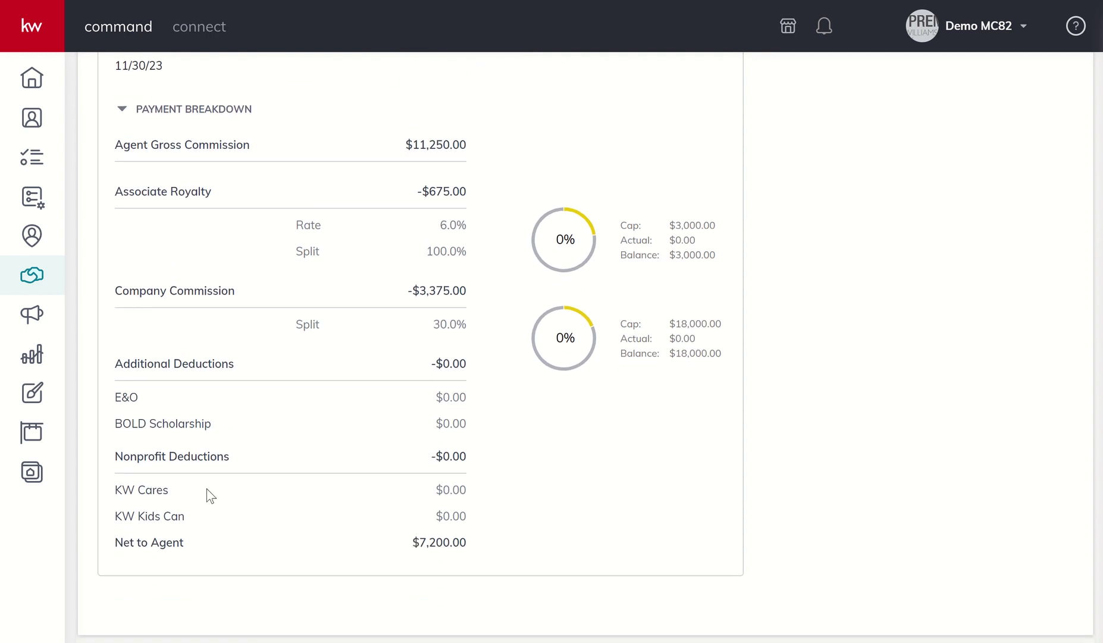
scroll(209, 495, up, 4)
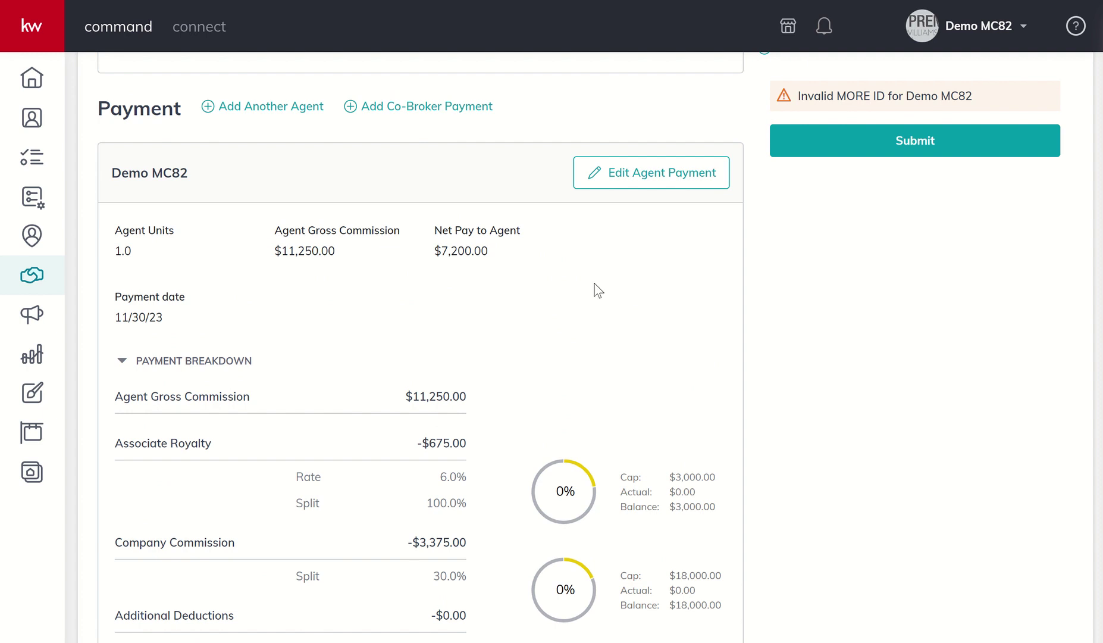
Step: Add and save $100 deductions each for BOLD Scholarship, KW Cares and KW Kids Can
click(633, 186)
scroll(569, 347, down, 3)
scroll(569, 345, down, 2)
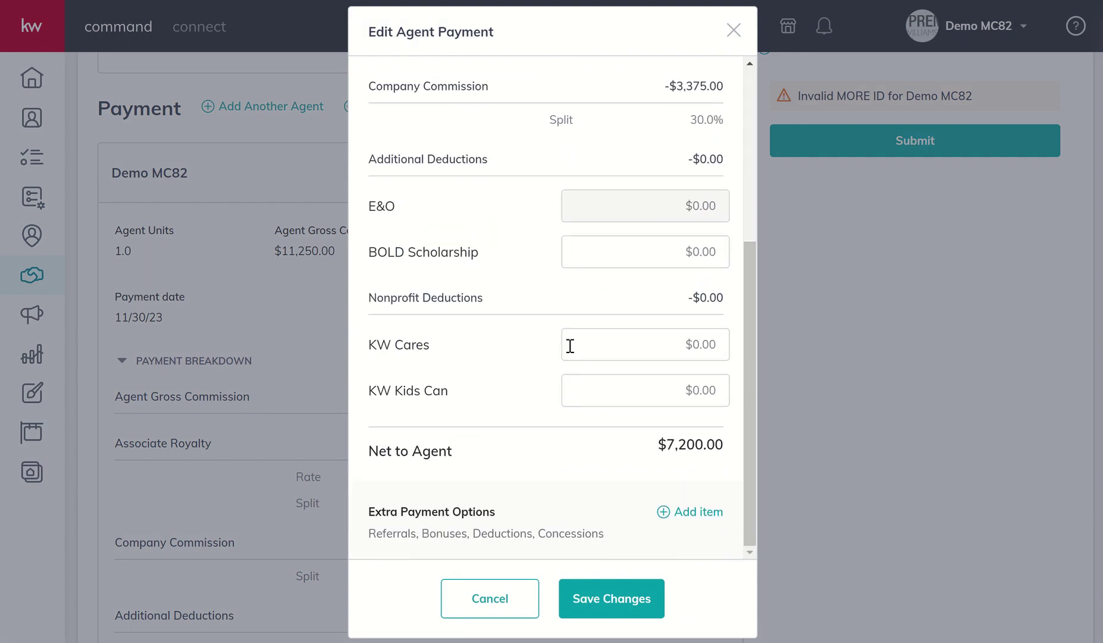
click(682, 246)
text(100)
click(692, 348)
text(100)
click(689, 386)
text(100)
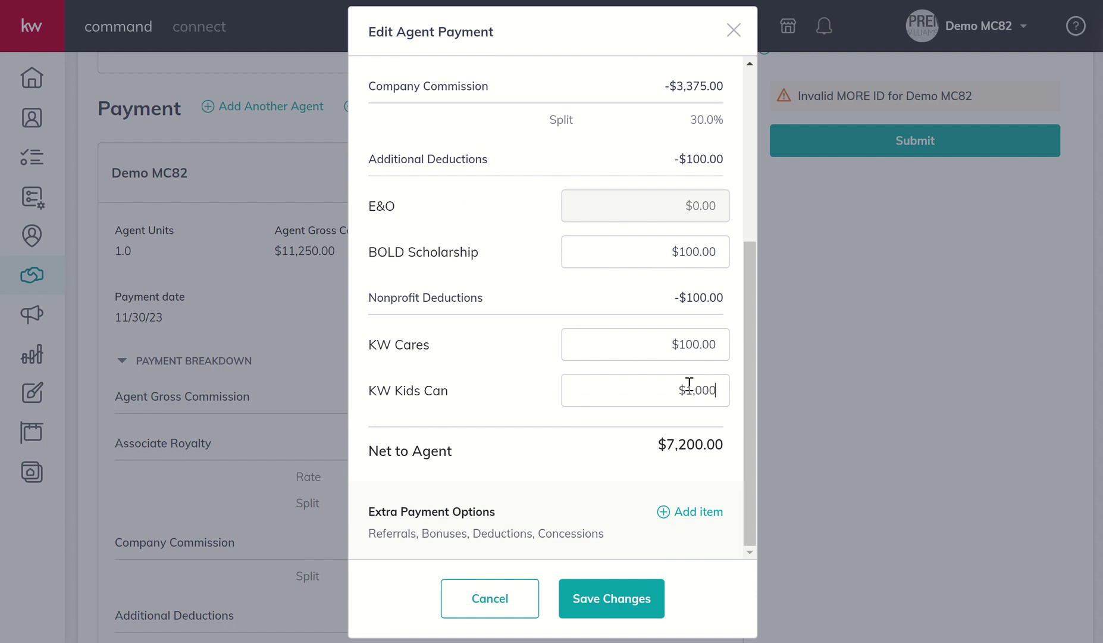
click(622, 603)
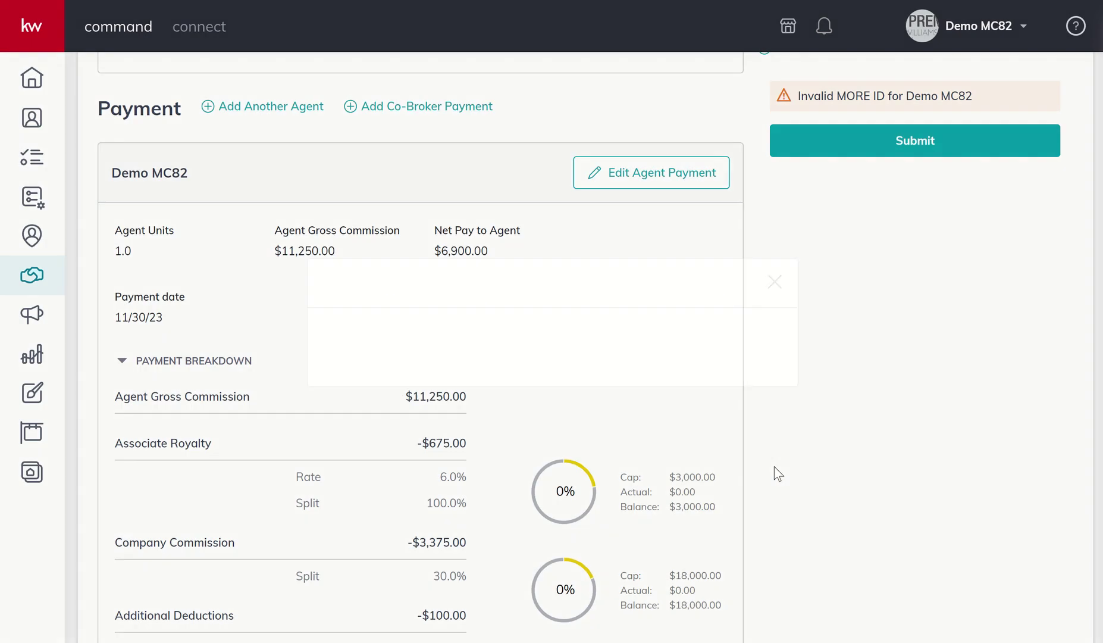
scroll(835, 352, up, 2)
scroll(835, 345, up, 4)
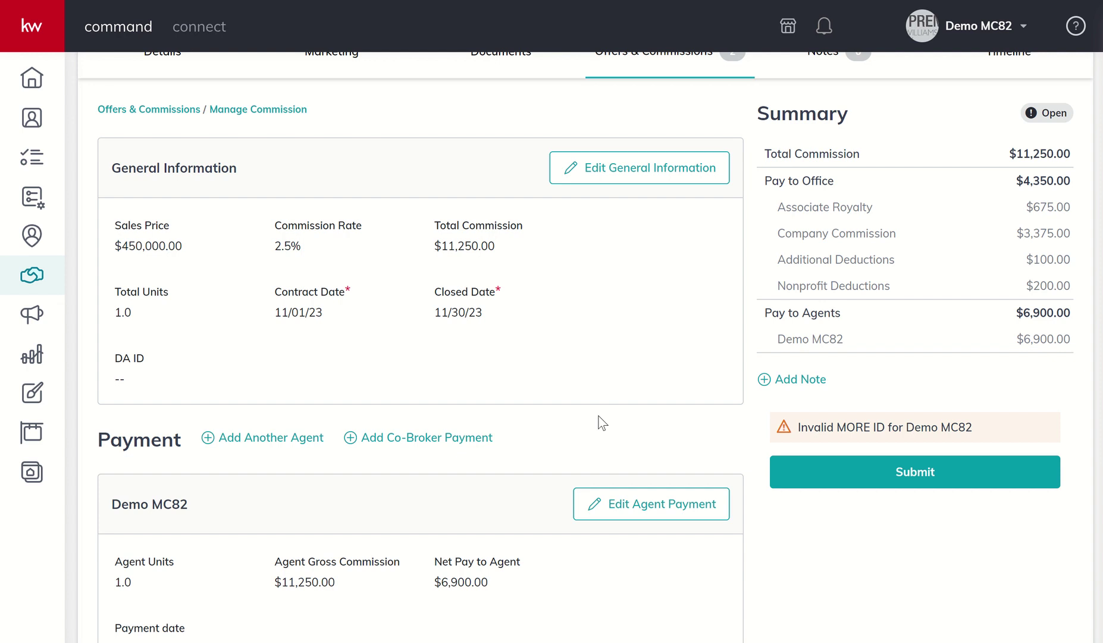
scroll(602, 423, up, 2)
scroll(602, 423, down, 2)
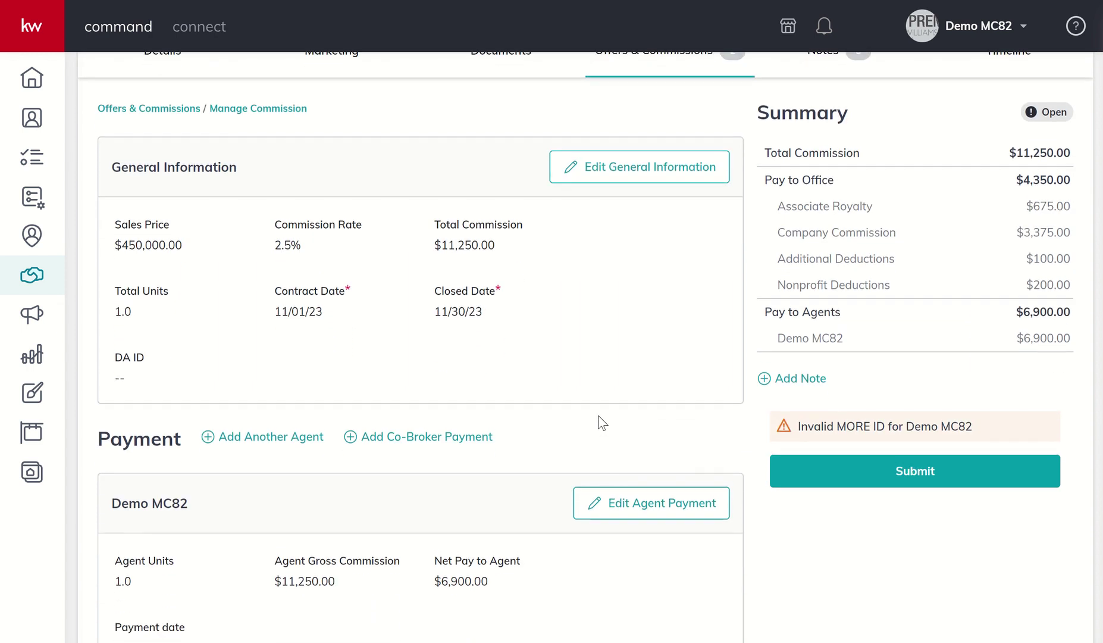
scroll(602, 422, down, 2)
Step: Open the agent's payment for editing and scroll down to Extra Payment Options
scroll(602, 422, up, 1)
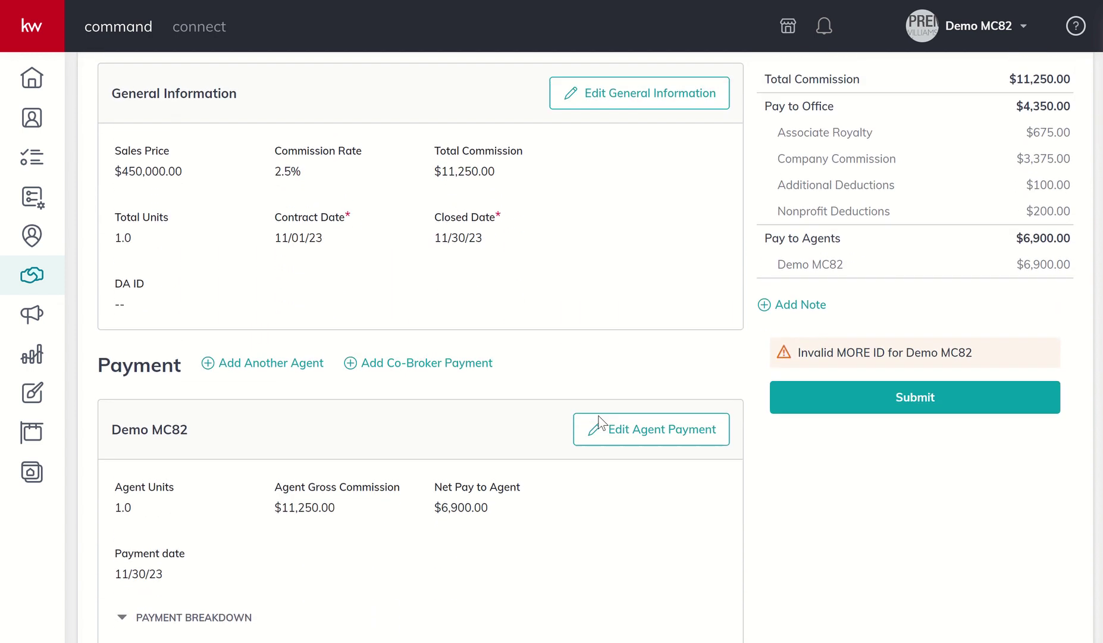
scroll(601, 422, up, 1)
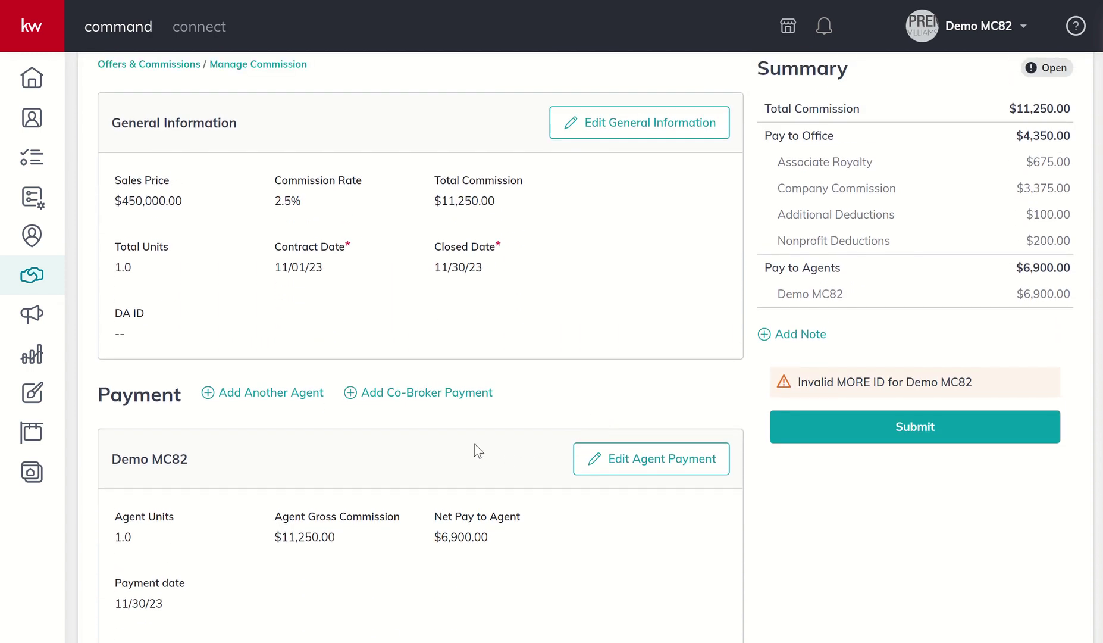
click(627, 462)
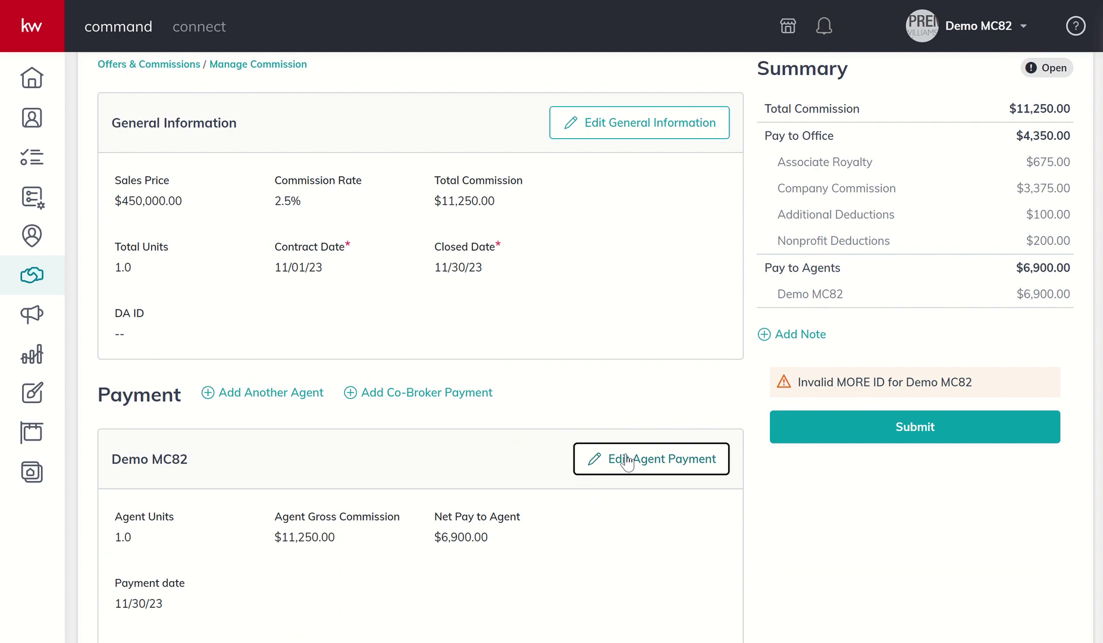
scroll(588, 299, down, 1)
scroll(589, 299, down, 4)
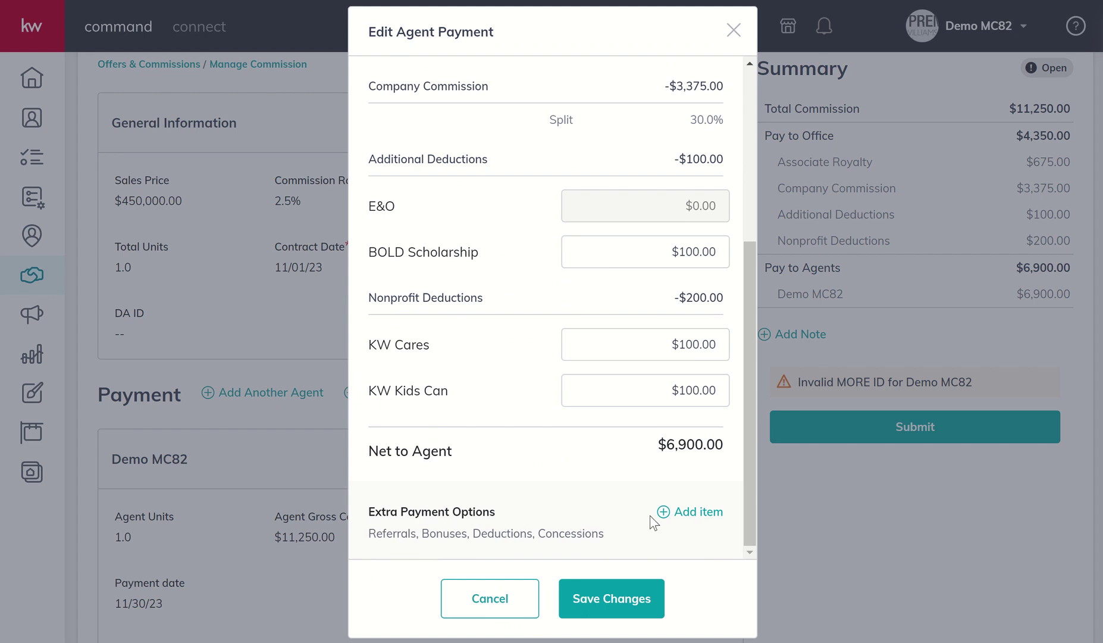
Step: Start a new extra payment item and preview the Bonus, then Concession, item types
click(693, 516)
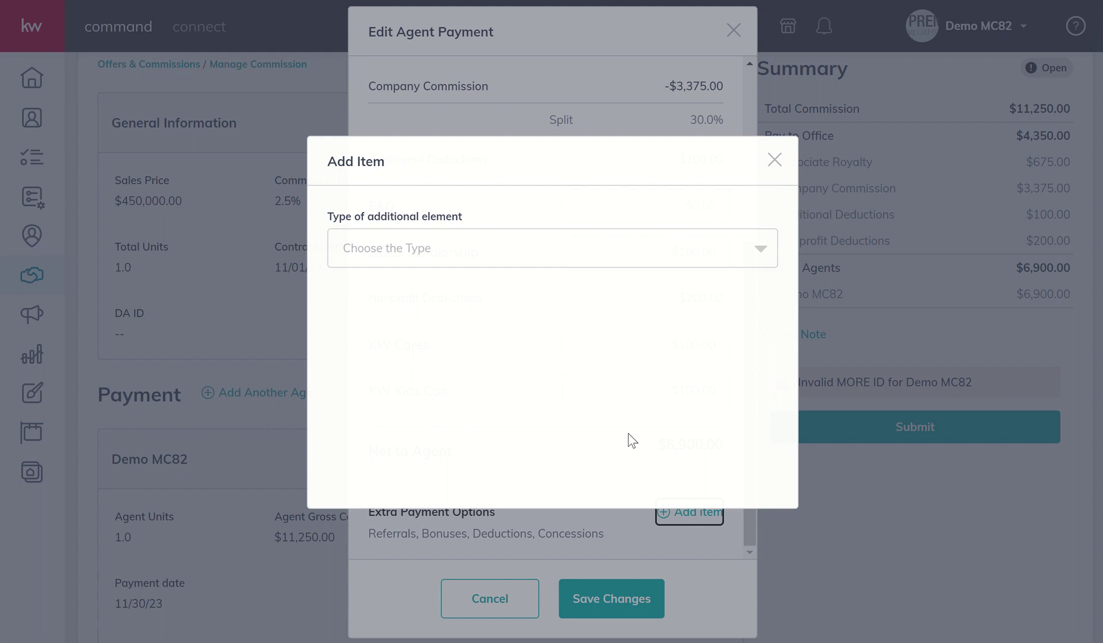
click(619, 254)
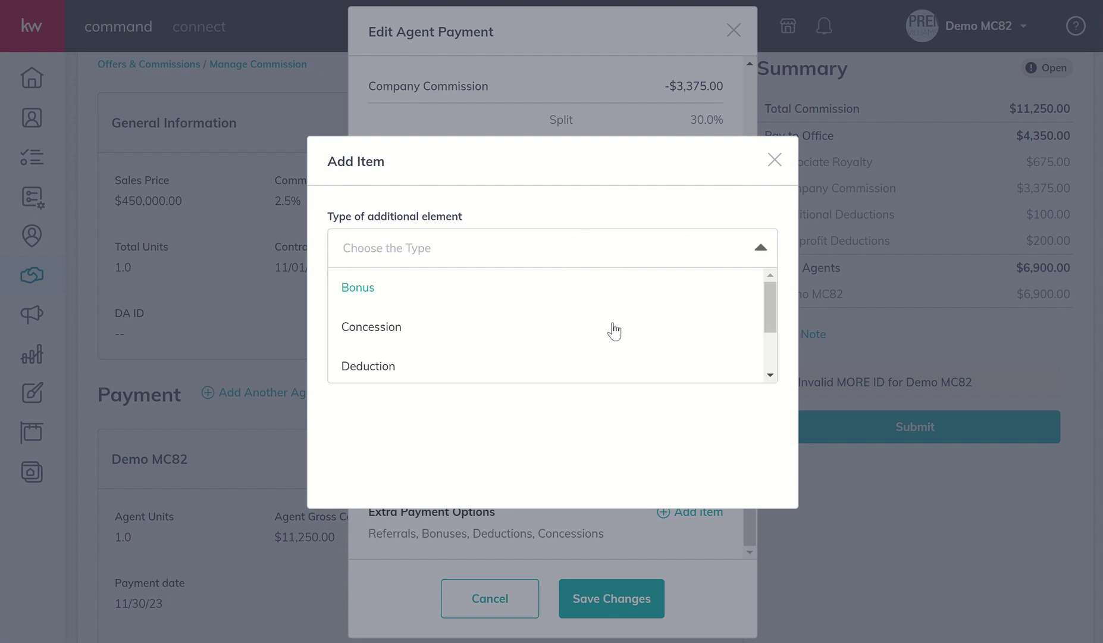
scroll(614, 331, down, 2)
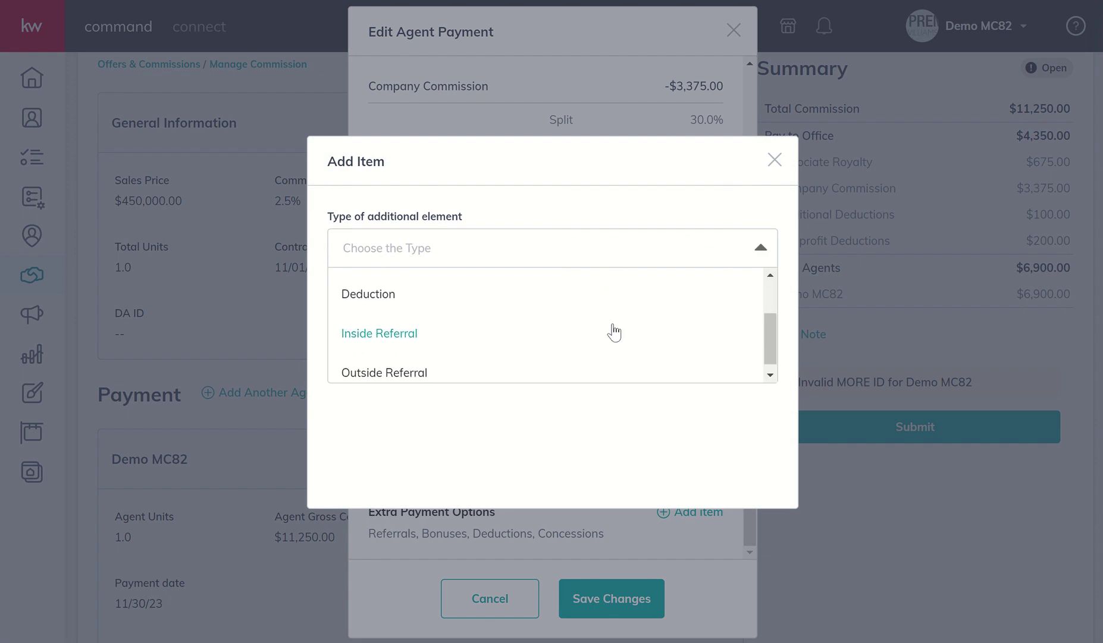
scroll(613, 331, up, 2)
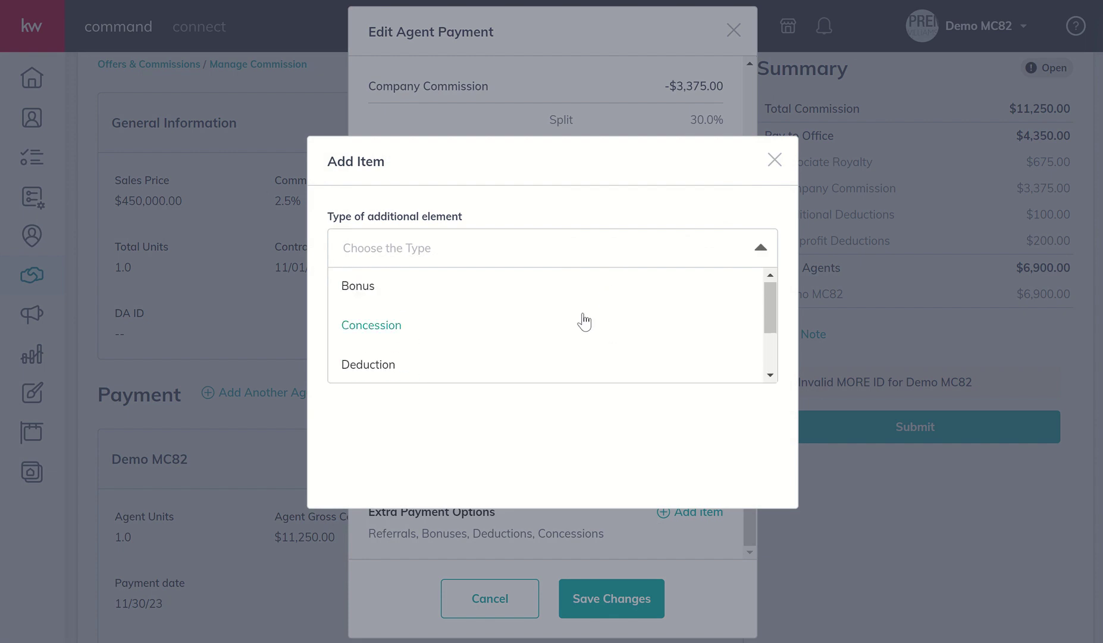
click(535, 302)
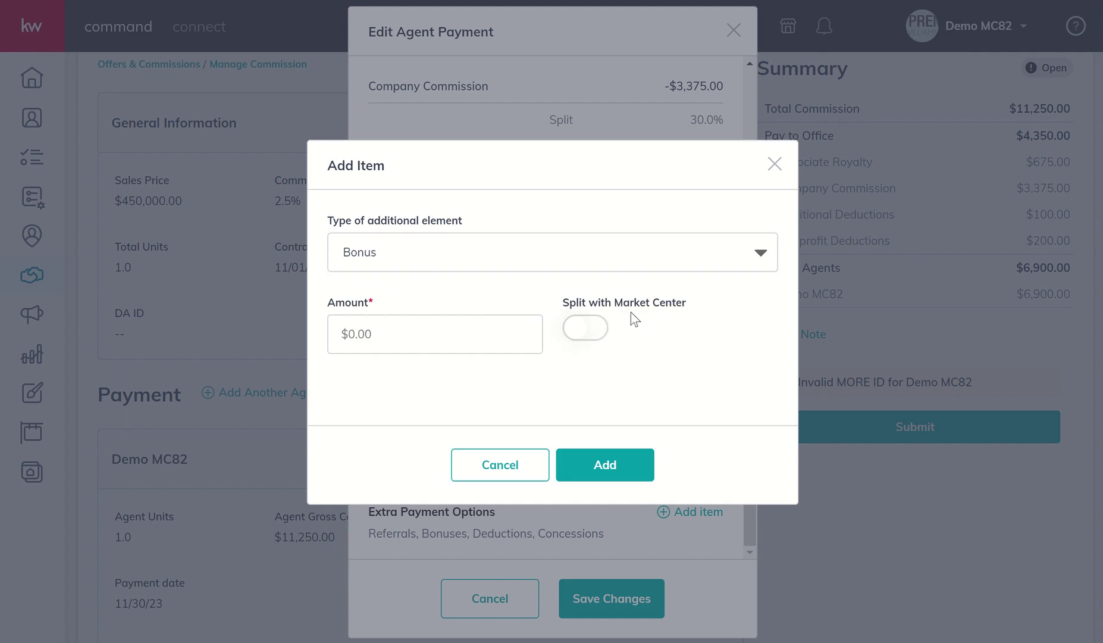
click(745, 257)
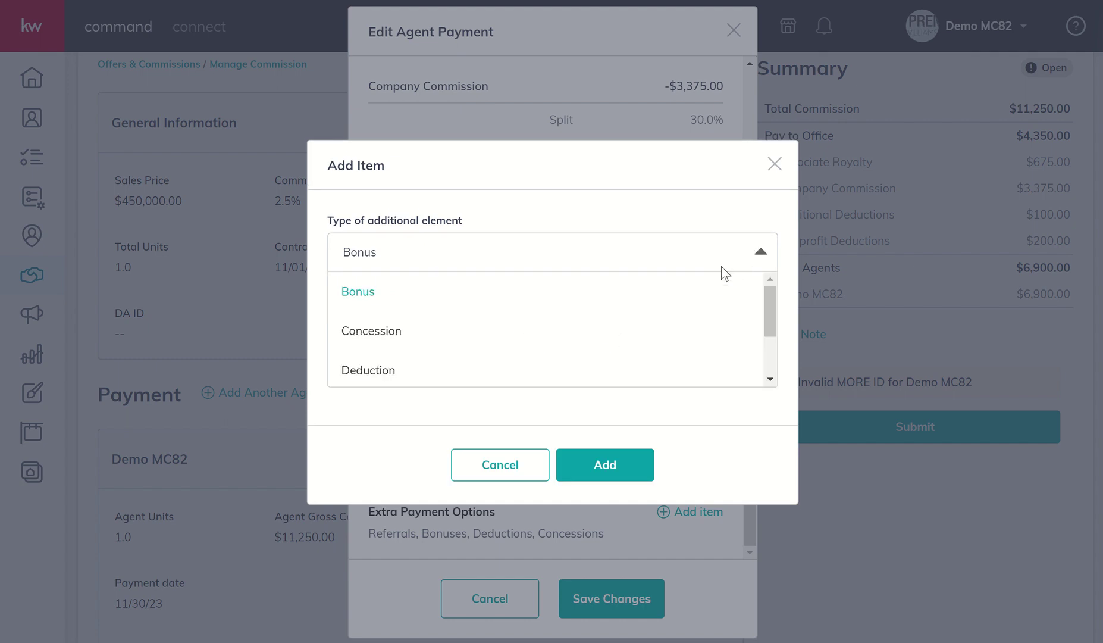
click(398, 332)
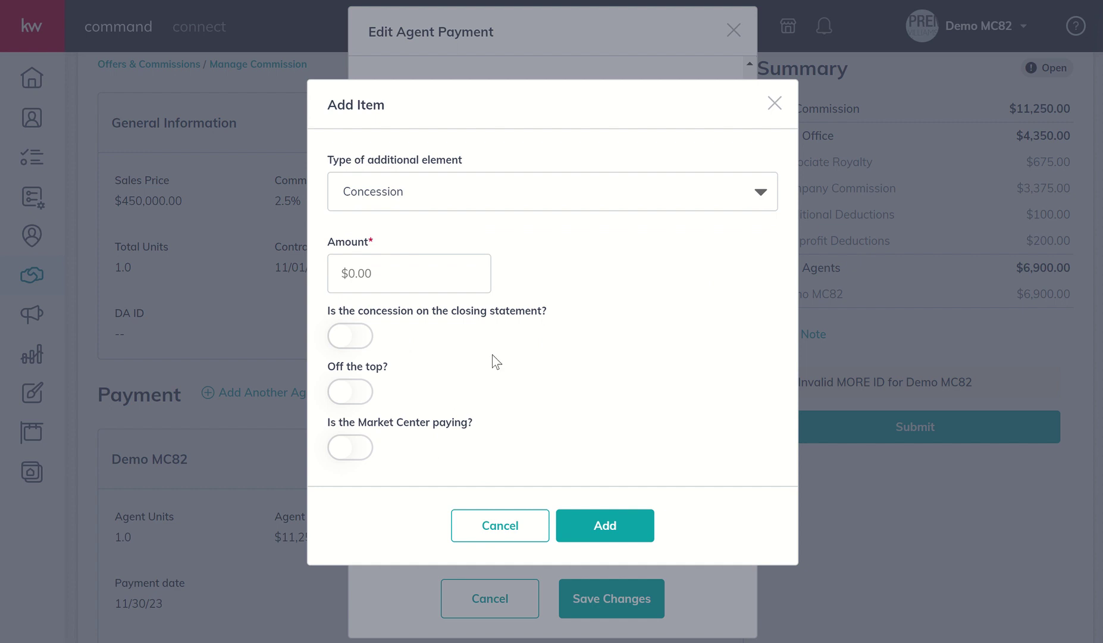
Step: Discard the Concession item, then try an empty Deduction item, see it rejected, and cancel it
click(775, 104)
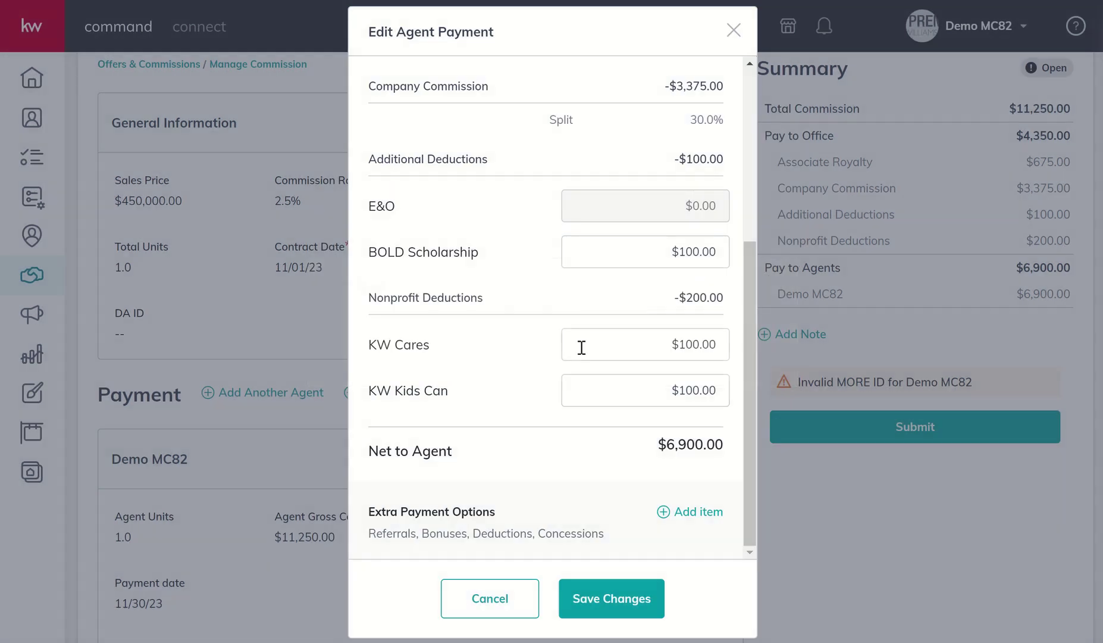
click(679, 512)
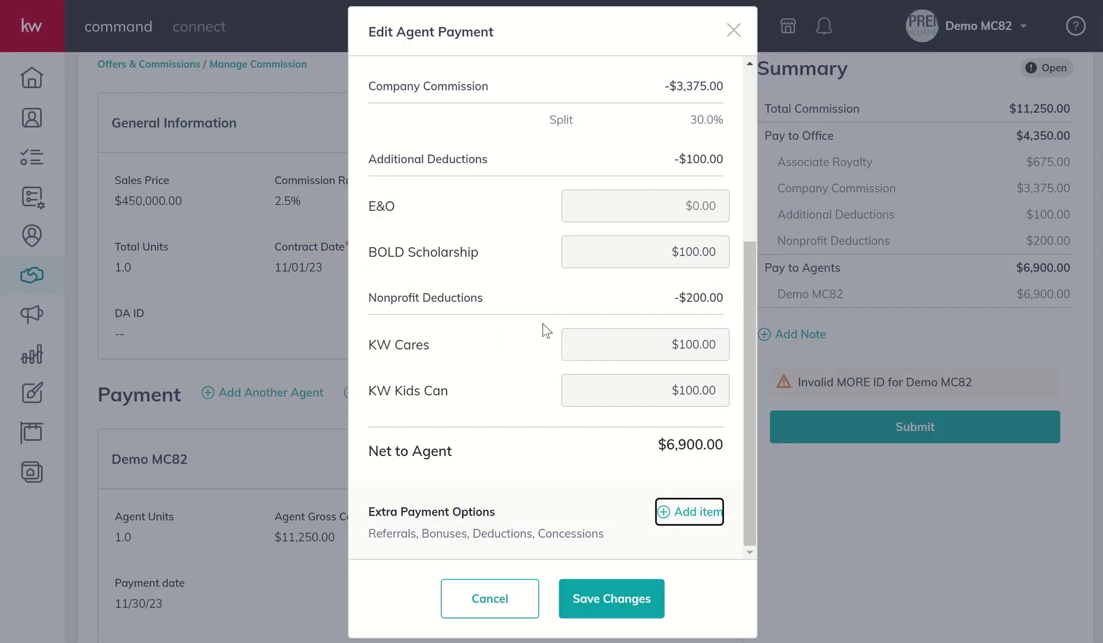
click(516, 251)
click(450, 369)
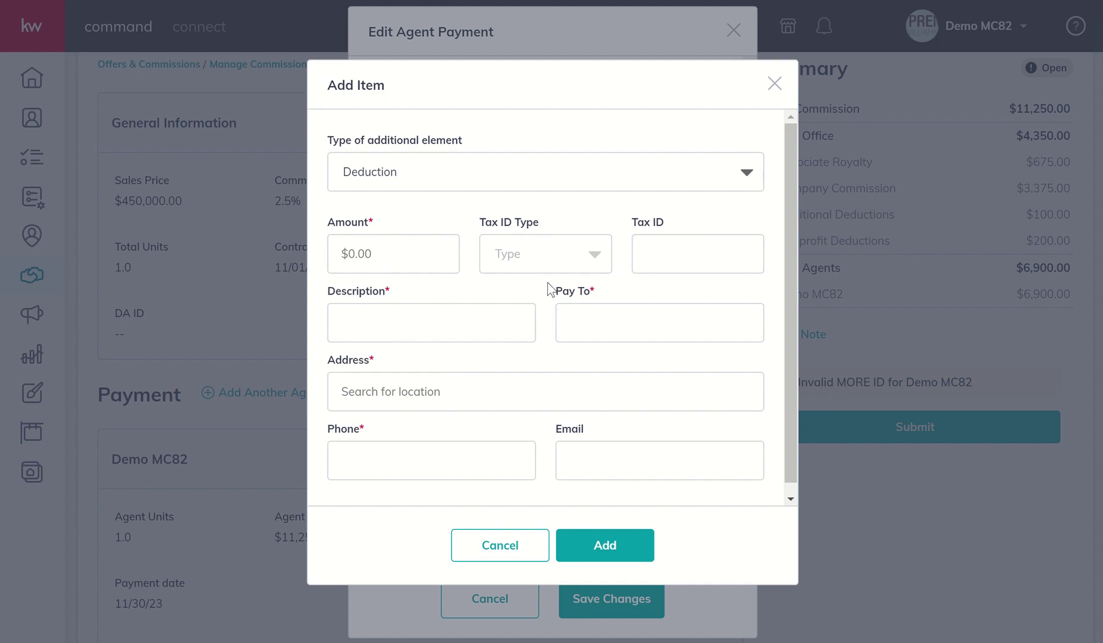
click(594, 257)
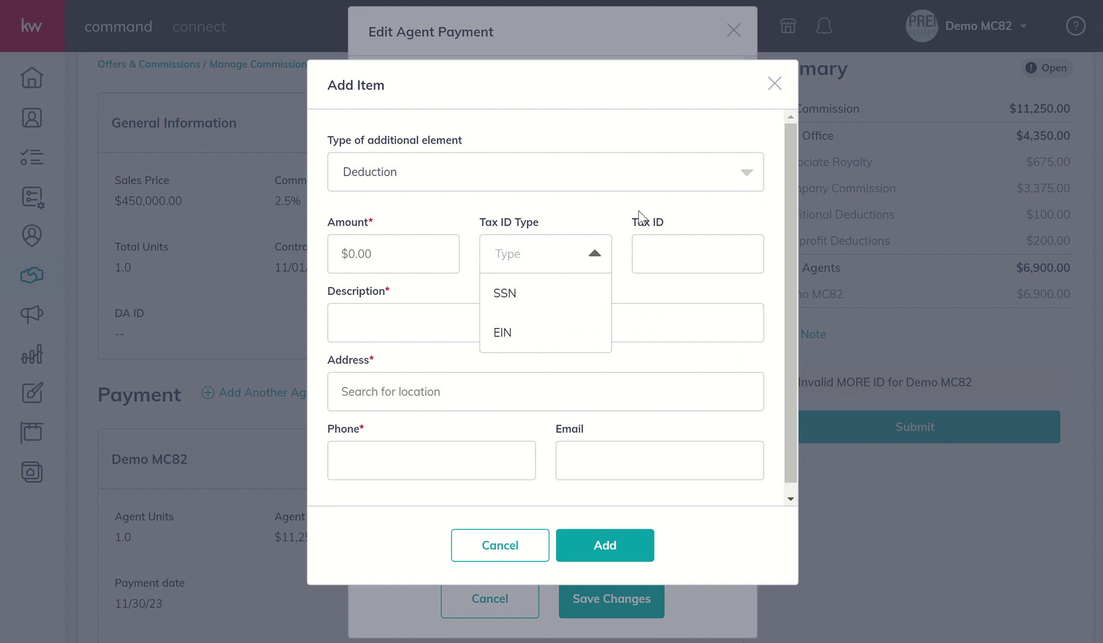
click(592, 217)
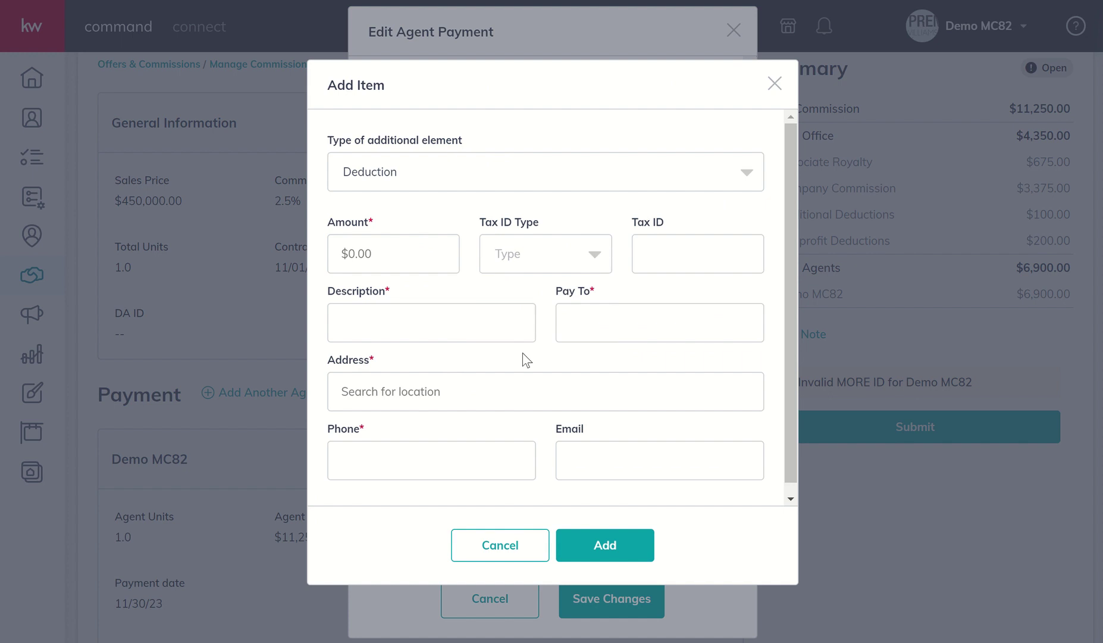
click(579, 543)
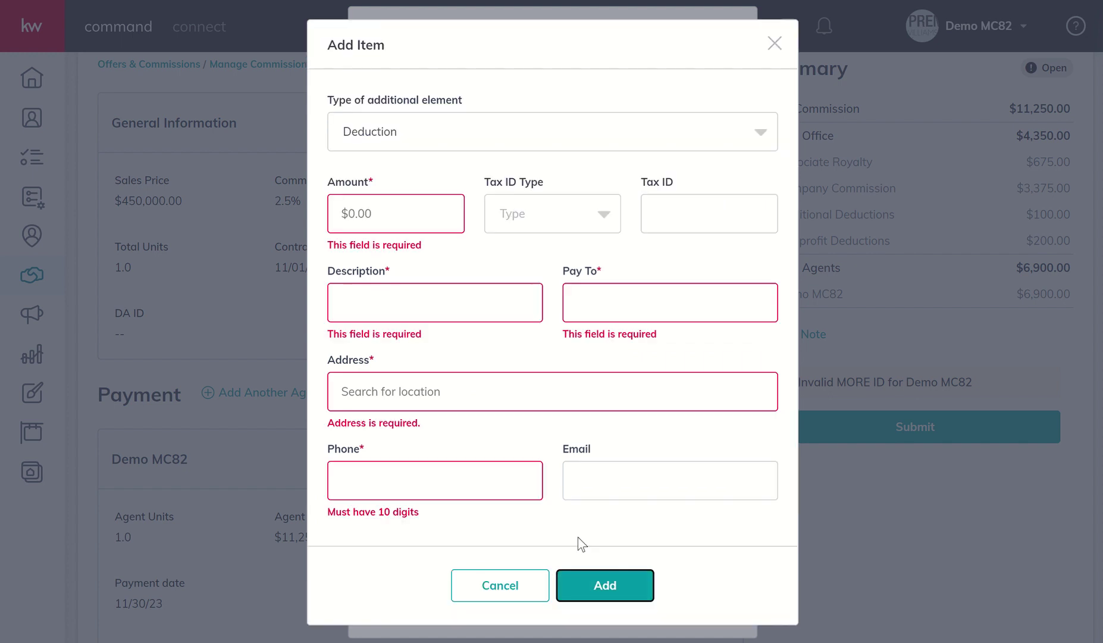
click(520, 589)
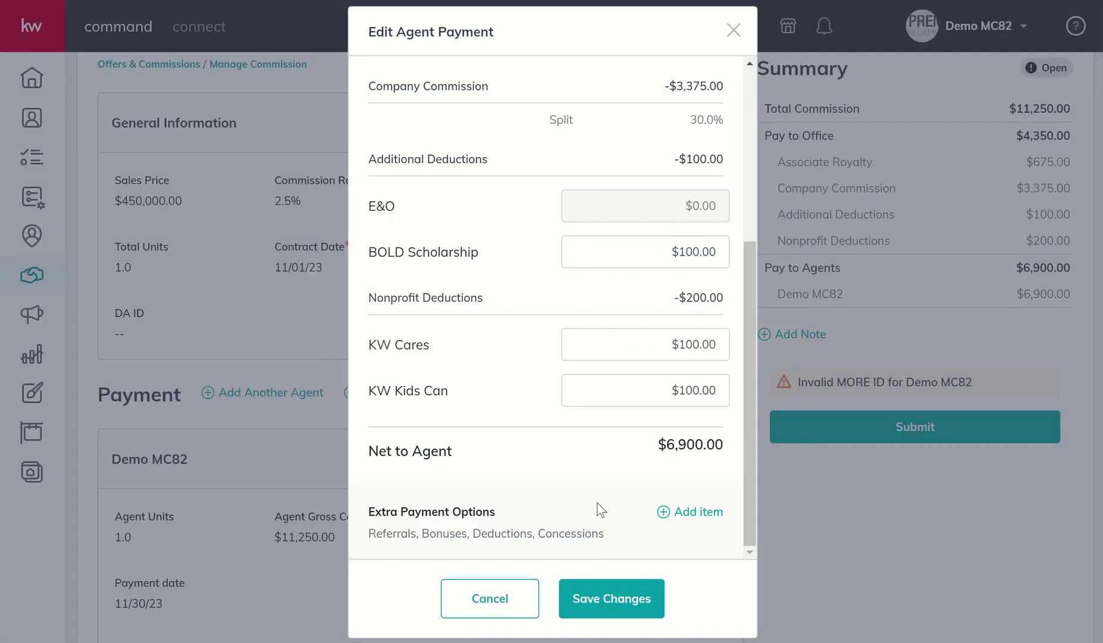
Step: Browse the Inside/Outside Referral item types, then close Add Item and the payment editor unchanged
click(679, 513)
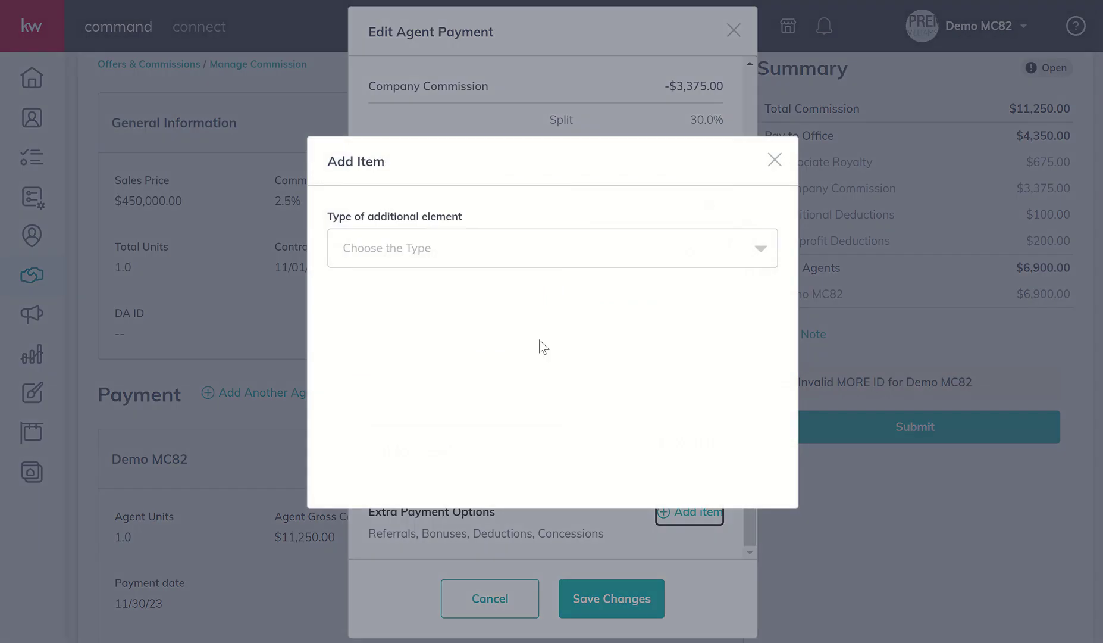
click(523, 251)
scroll(524, 344, down, 2)
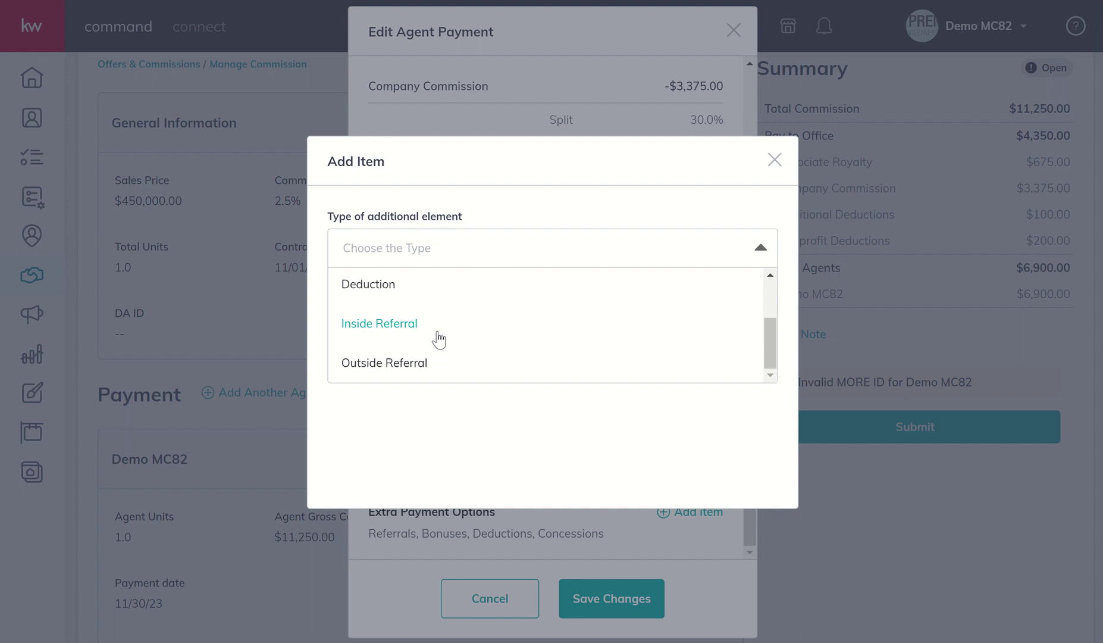
click(775, 160)
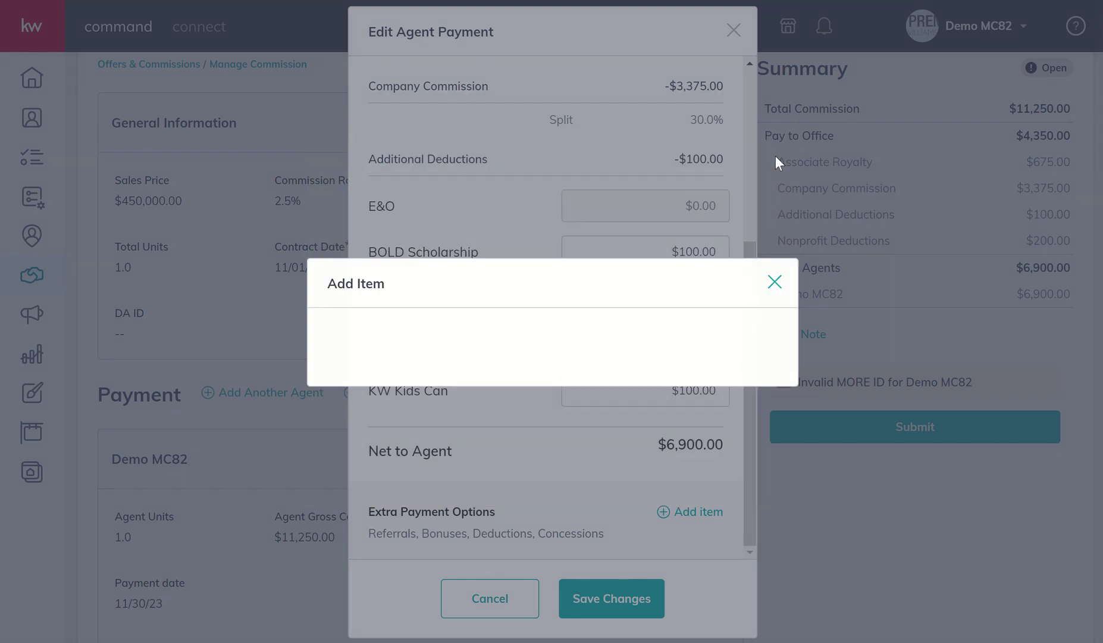
click(732, 31)
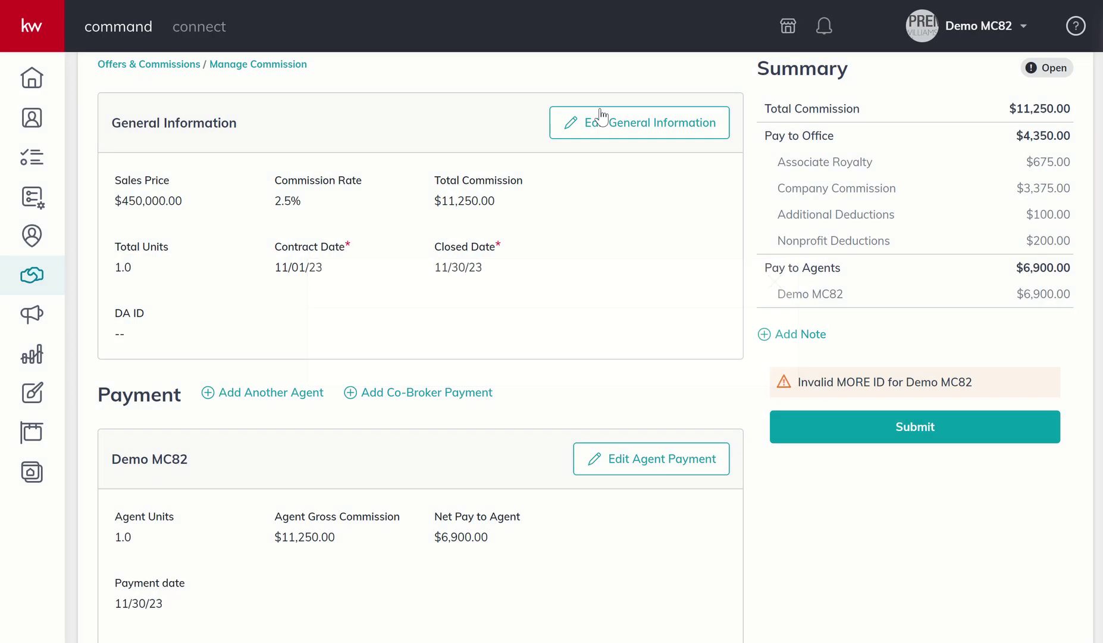
click(279, 394)
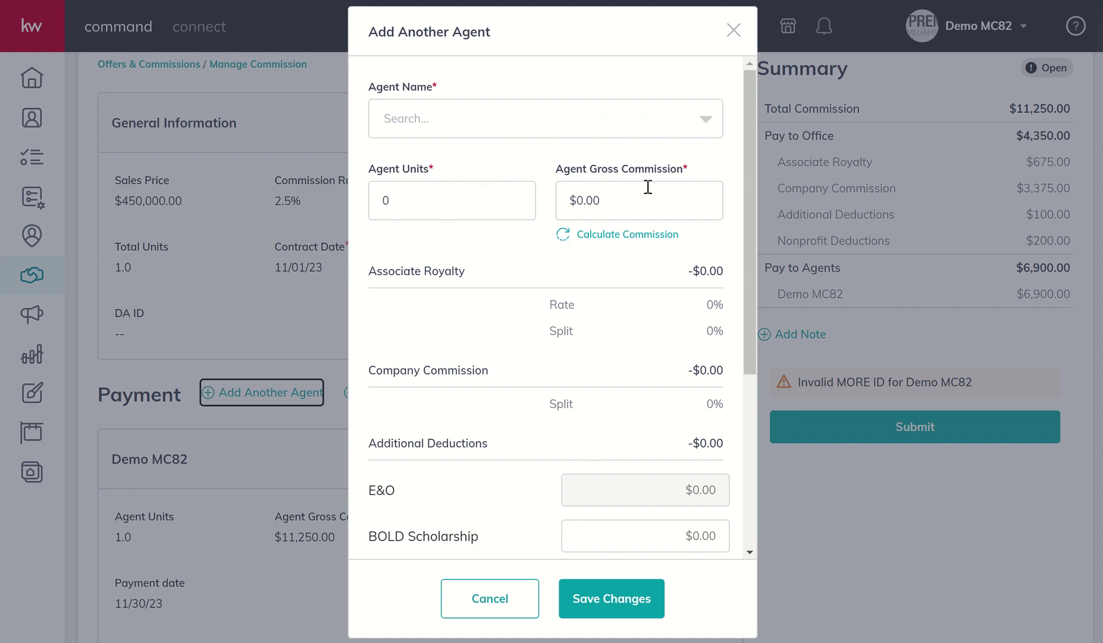
scroll(595, 363, down, 3)
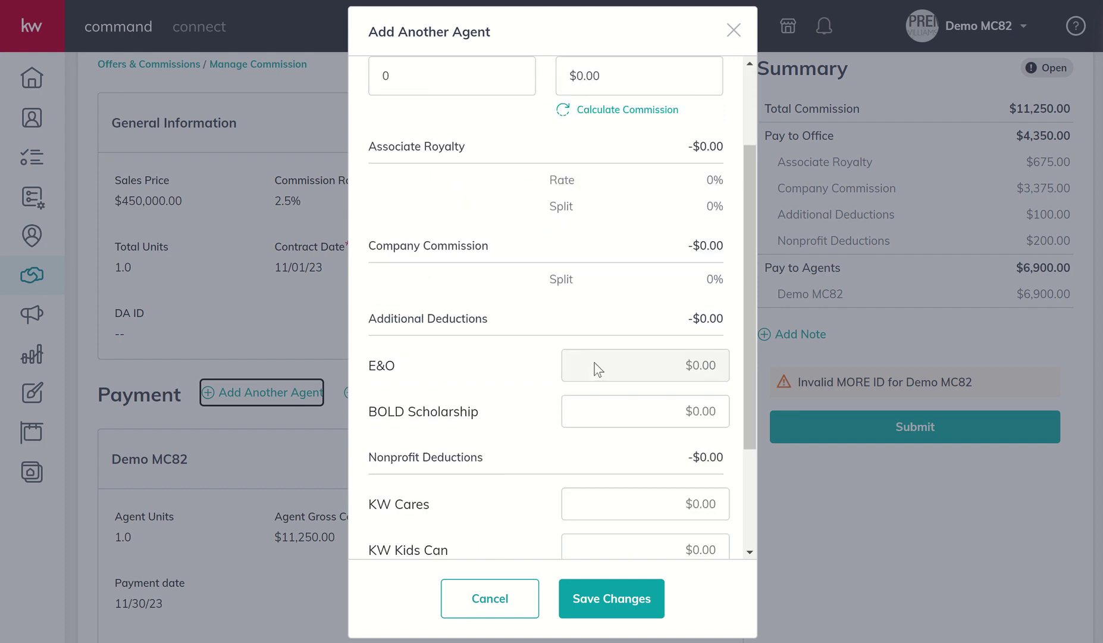
scroll(595, 362, down, 2)
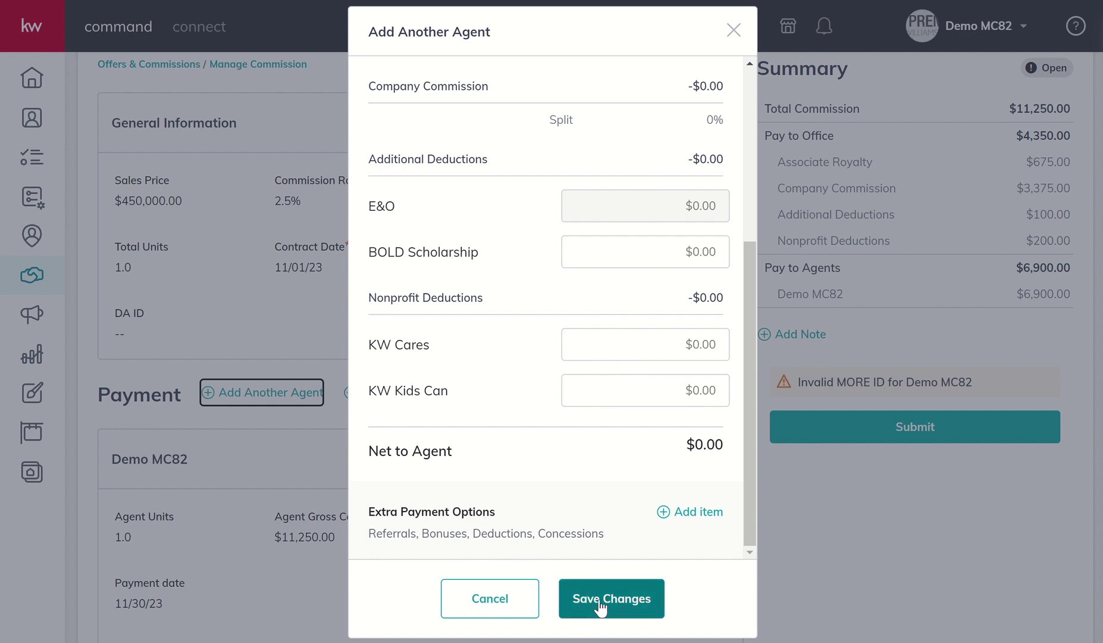
click(733, 31)
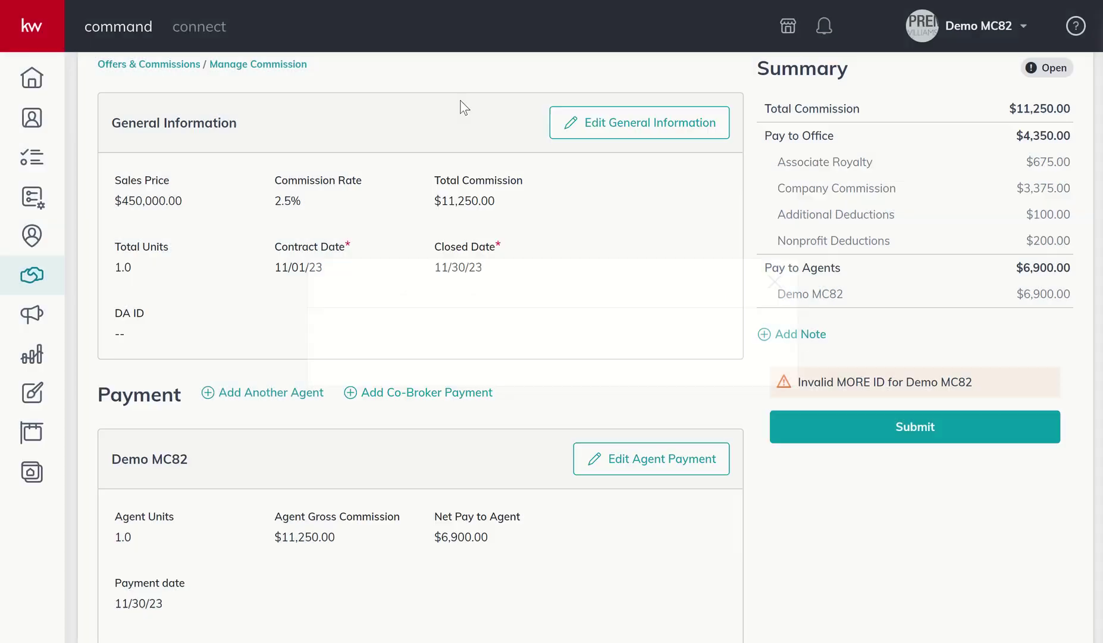
Step: Return to the Offer Timeline, where the $450,000.00 offer's commission status reads Open
scroll(404, 215, up, 2)
scroll(403, 215, up, 2)
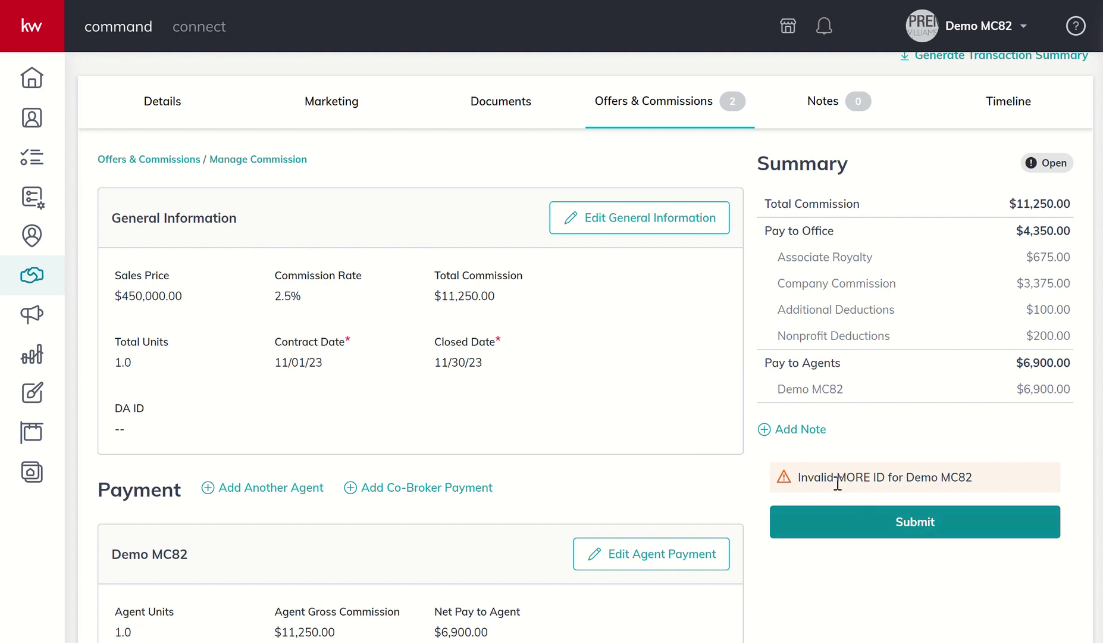
scroll(406, 169, up, 1)
scroll(407, 169, up, 2)
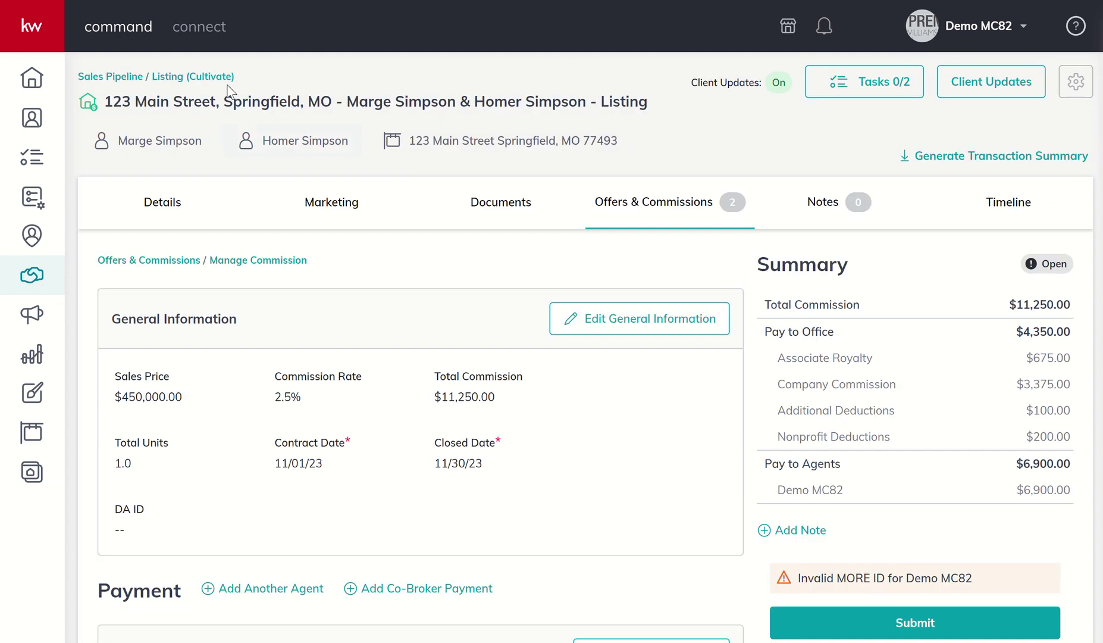
click(625, 208)
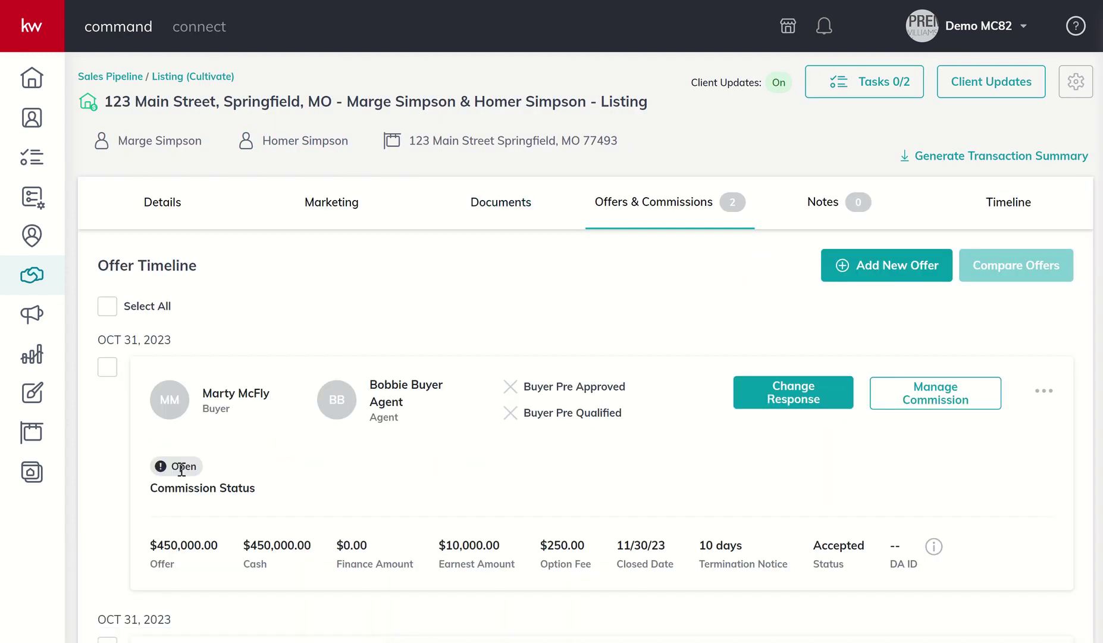